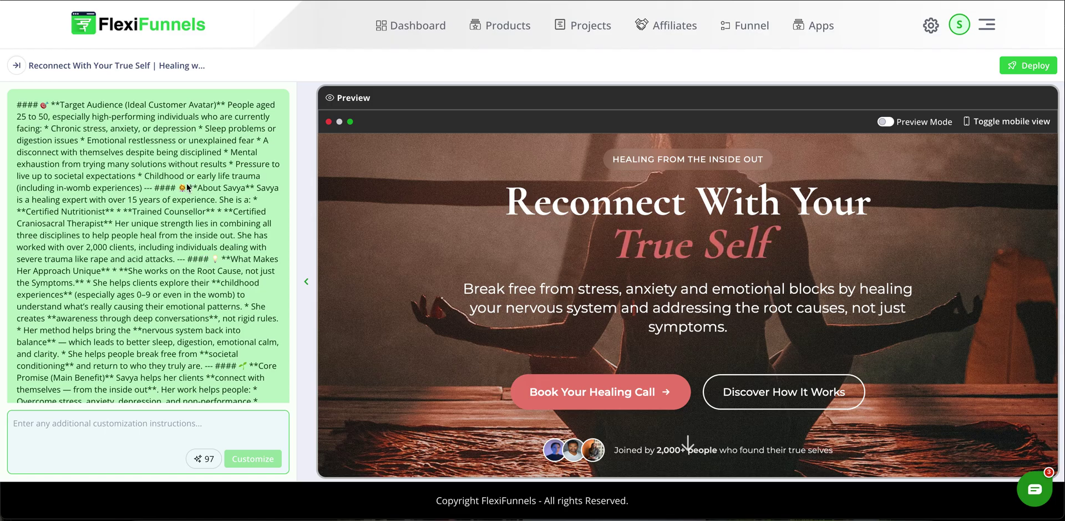
Scroll down the healing coach page preview, briefly selecting a section heading along the way.
scroll(116, 176, "down", 3)
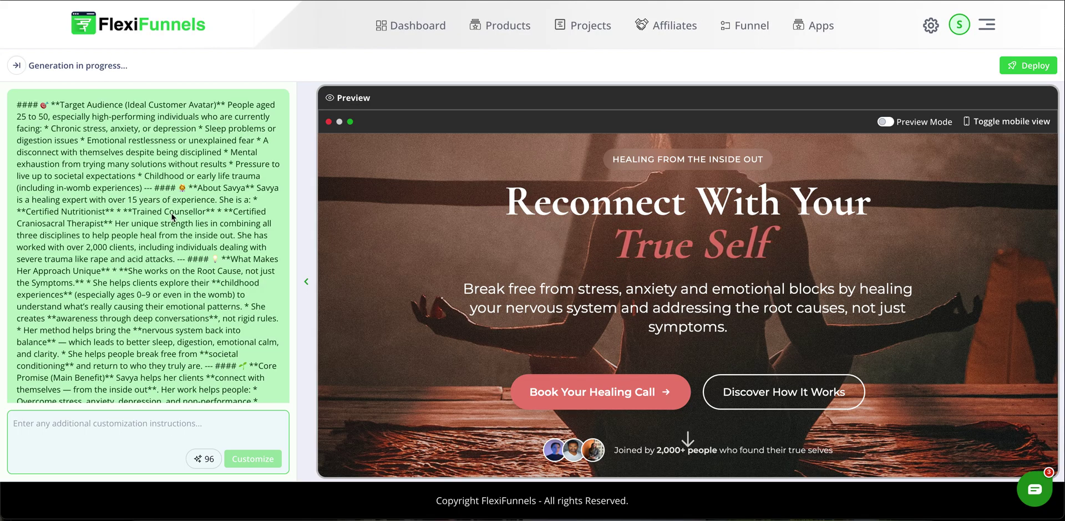
scroll(171, 216, "down", 5)
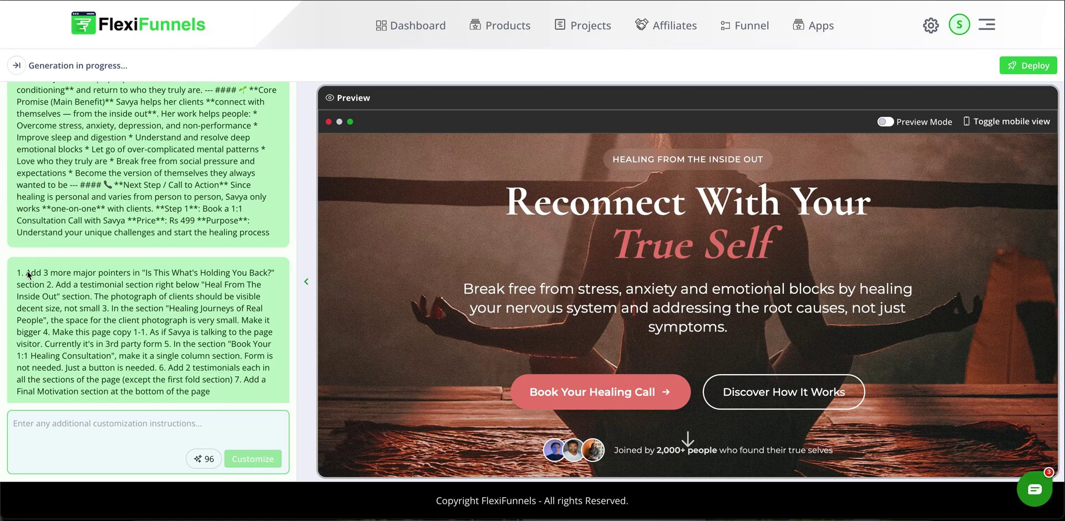
scroll(28, 272, "down", 1)
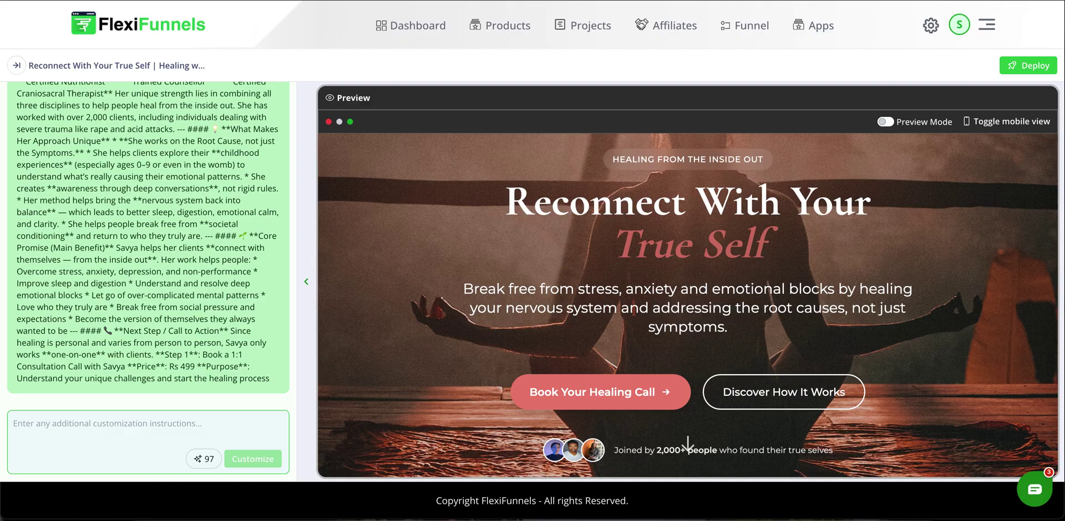
scroll(551, 318, "down", 5)
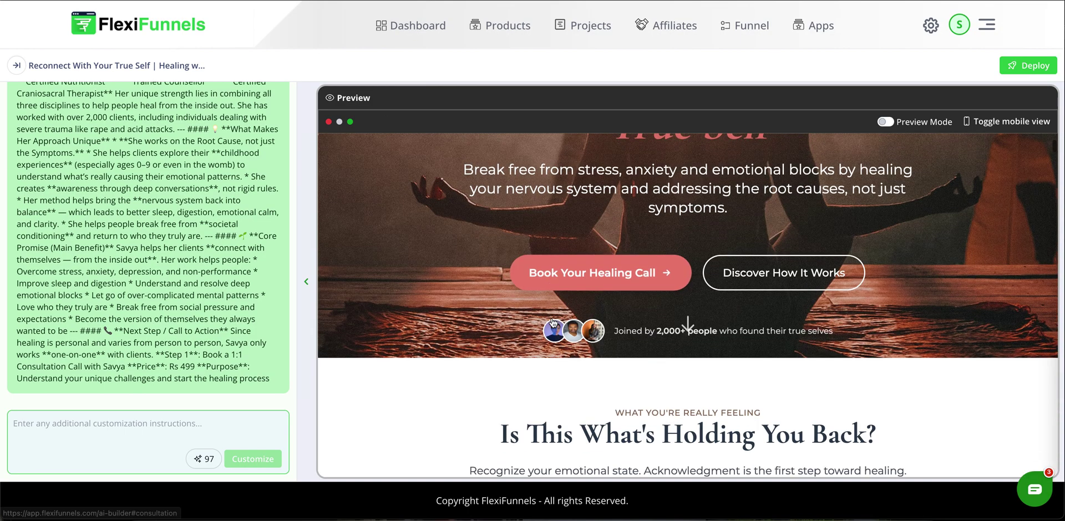
scroll(551, 318, "down", 2)
left_click_drag(500, 232, 872, 240)
left_click(872, 238)
scroll(880, 235, "down", 1)
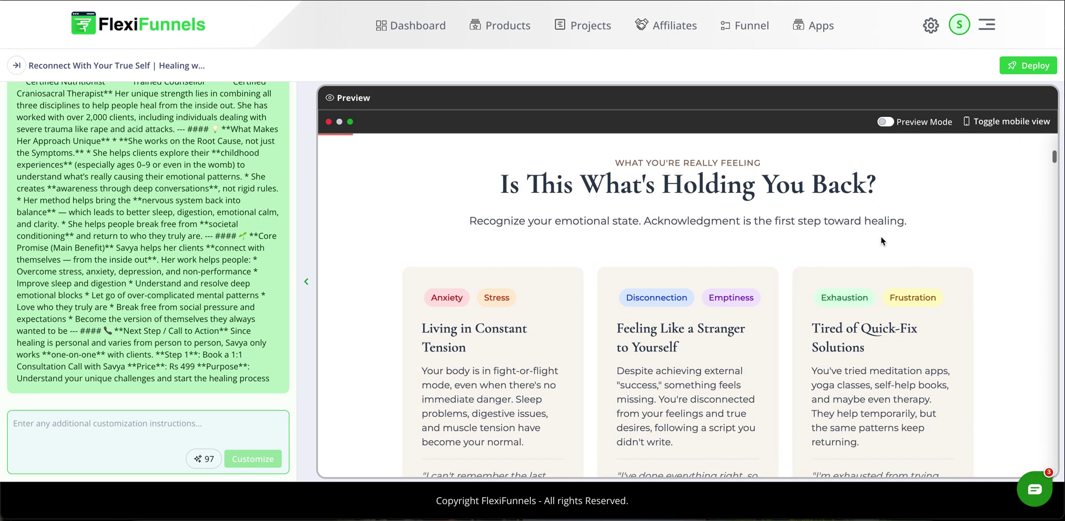
scroll(854, 341, "down", 6)
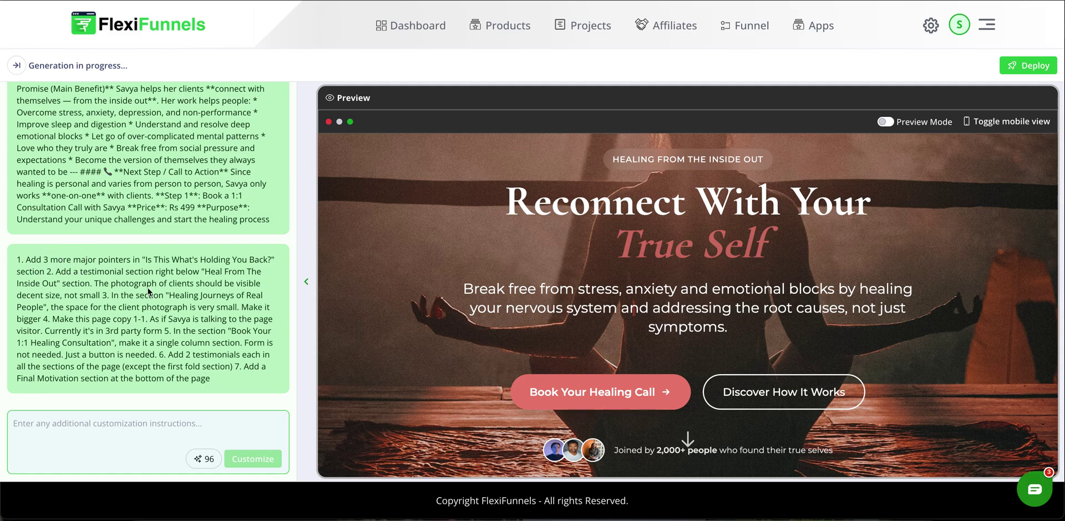
Scroll the regenerated page from 'Is This What's Holding You Back?' down to the new testimonial cards.
left_click(688, 440)
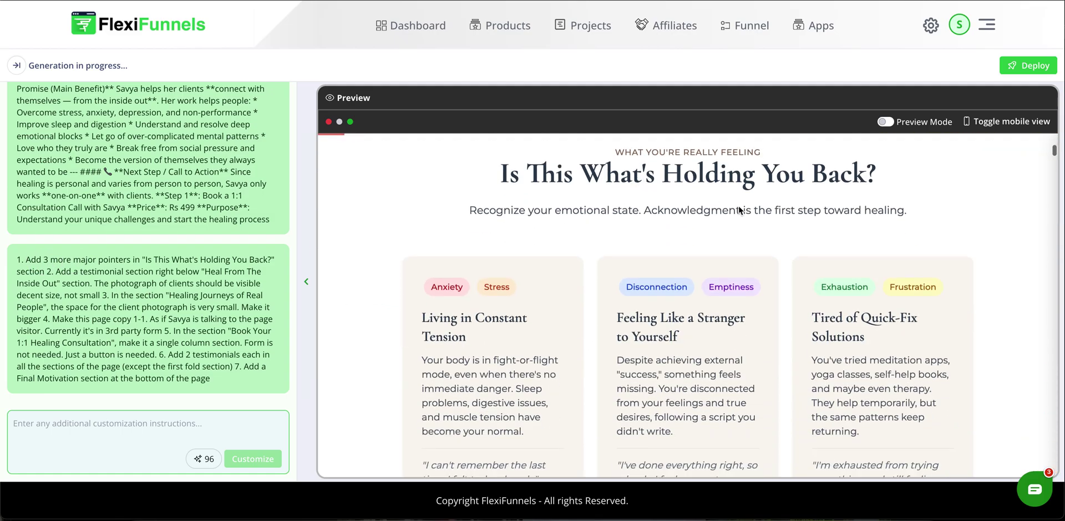
scroll(623, 251, "down", 3)
scroll(817, 276, "down", 4)
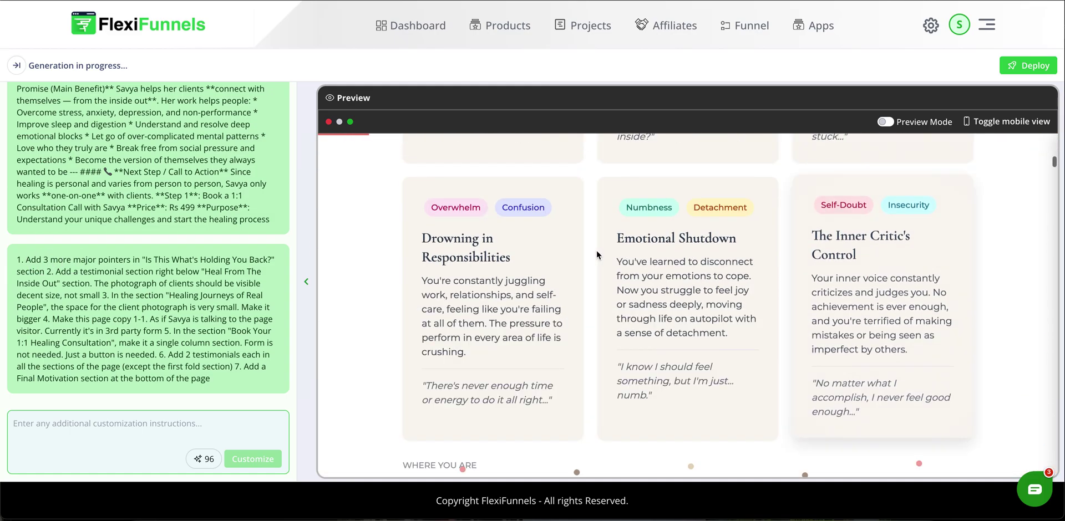
scroll(596, 253, "down", 1)
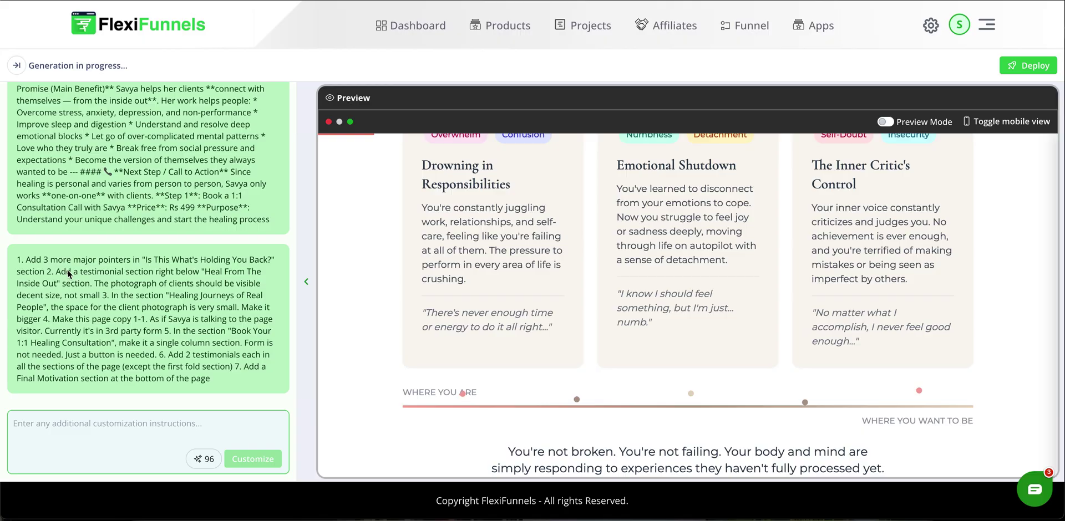
scroll(501, 239, "down", 10)
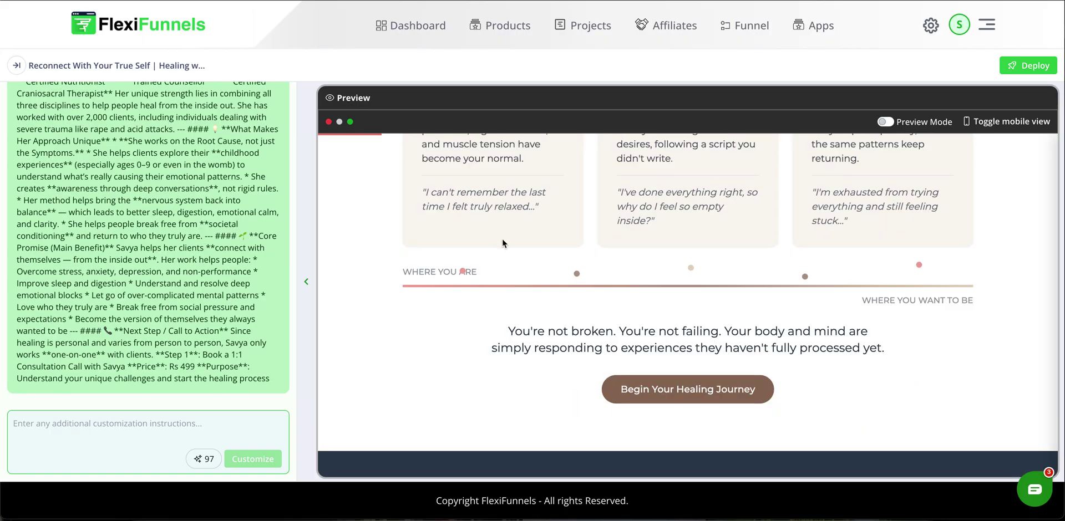
scroll(548, 274, "down", 10)
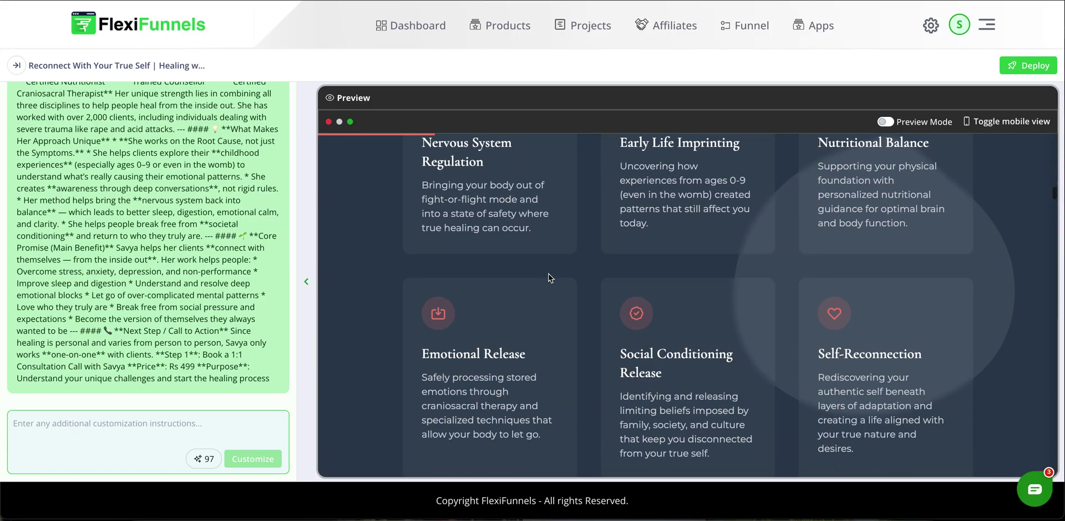
scroll(547, 274, "down", 1)
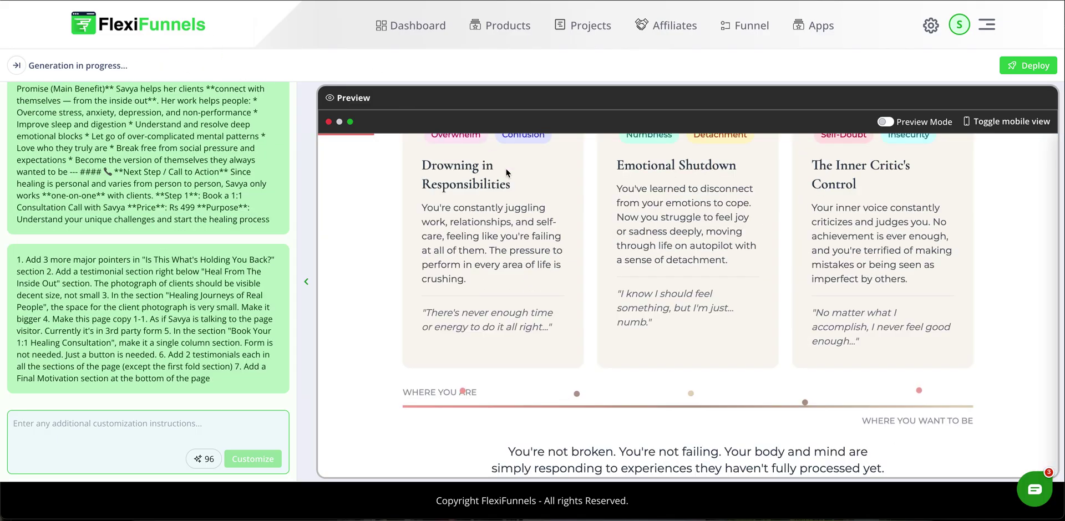
scroll(506, 171, "down", 8)
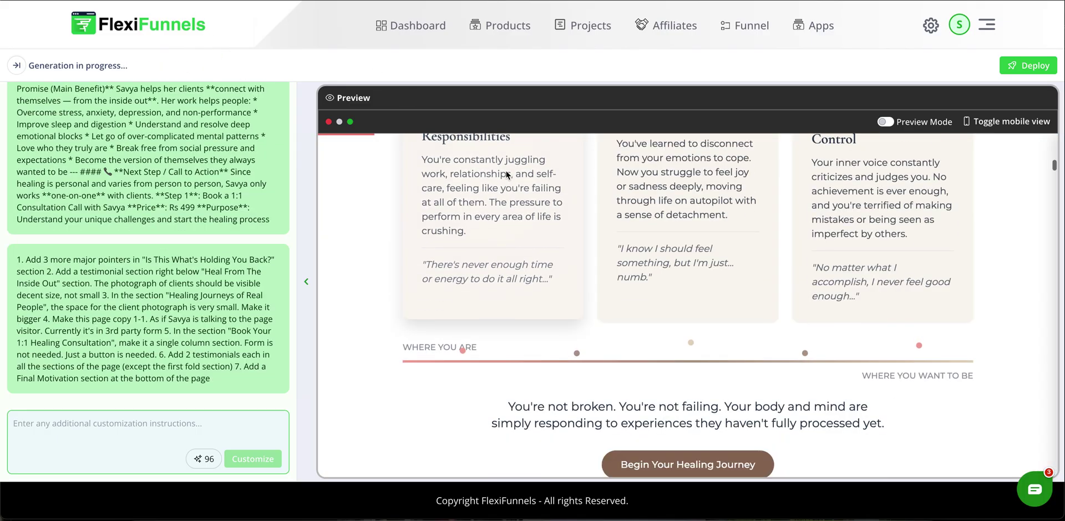
scroll(506, 171, "down", 10)
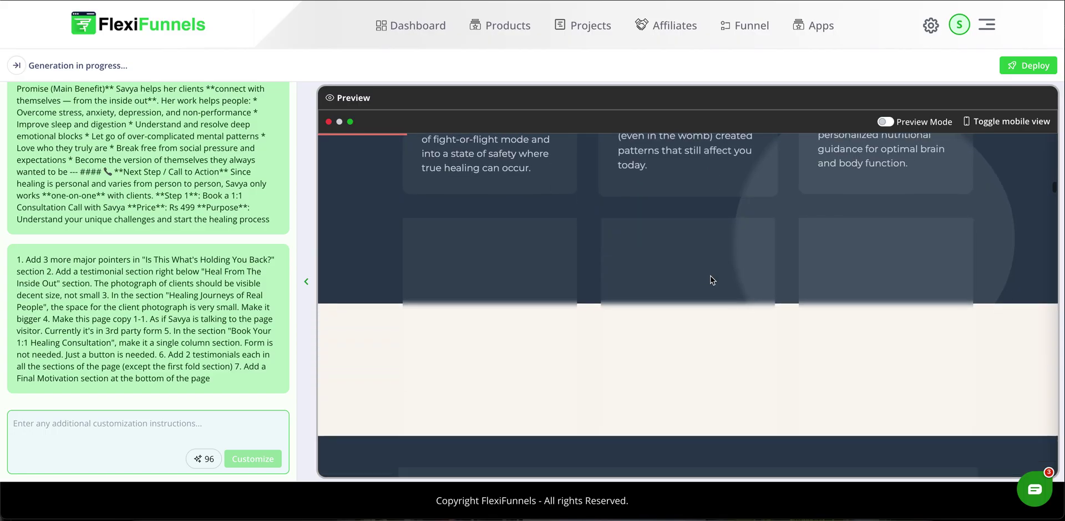
scroll(711, 280, "down", 8)
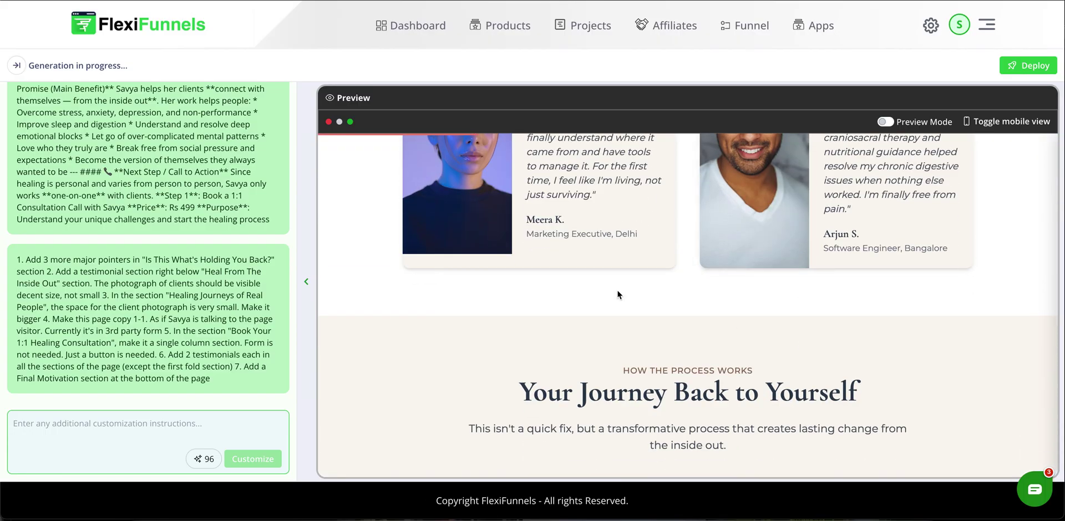
Scroll back up and reread the prompt's instruction about larger client photographs.
scroll(620, 314, "up", 2)
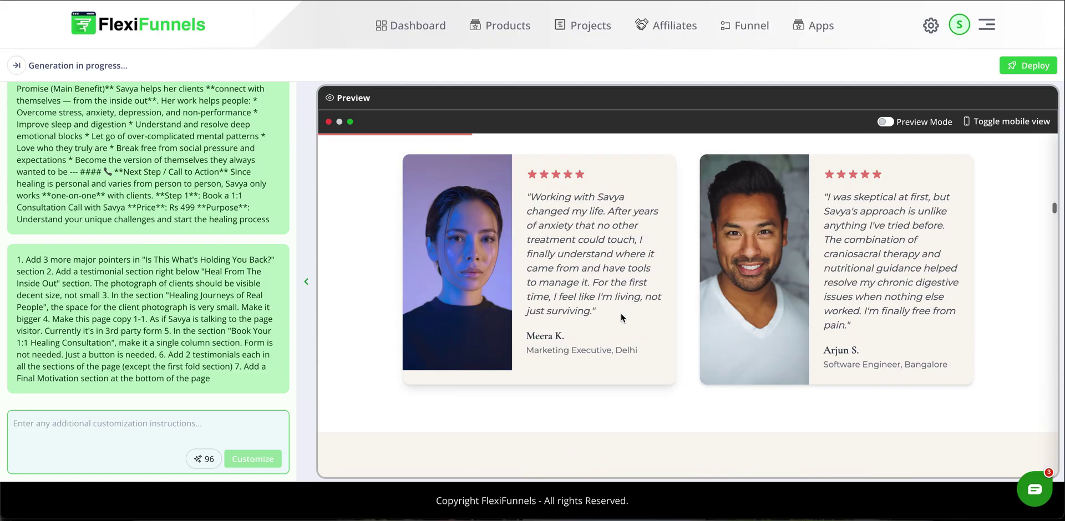
scroll(621, 314, "up", 1)
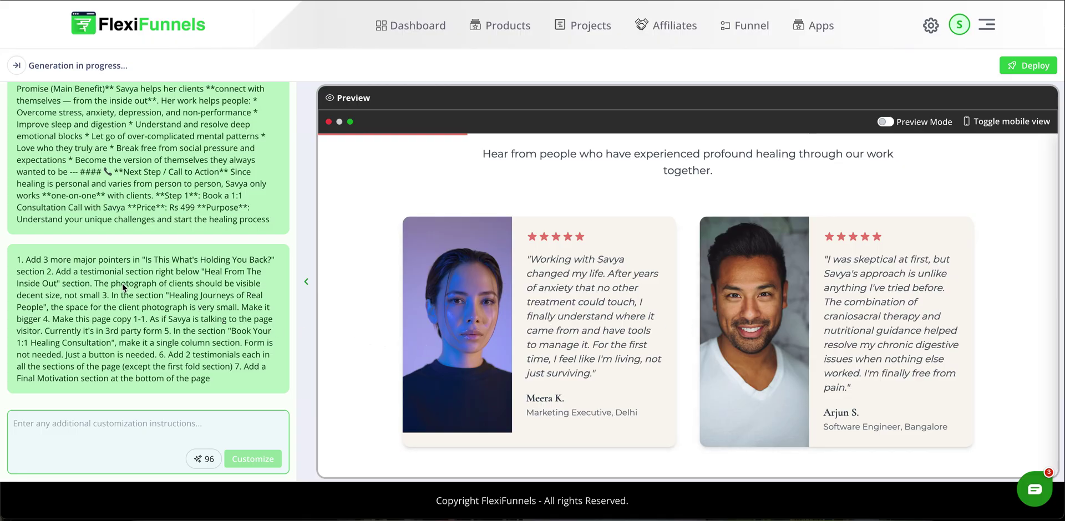
left_click_drag(117, 282, 113, 297)
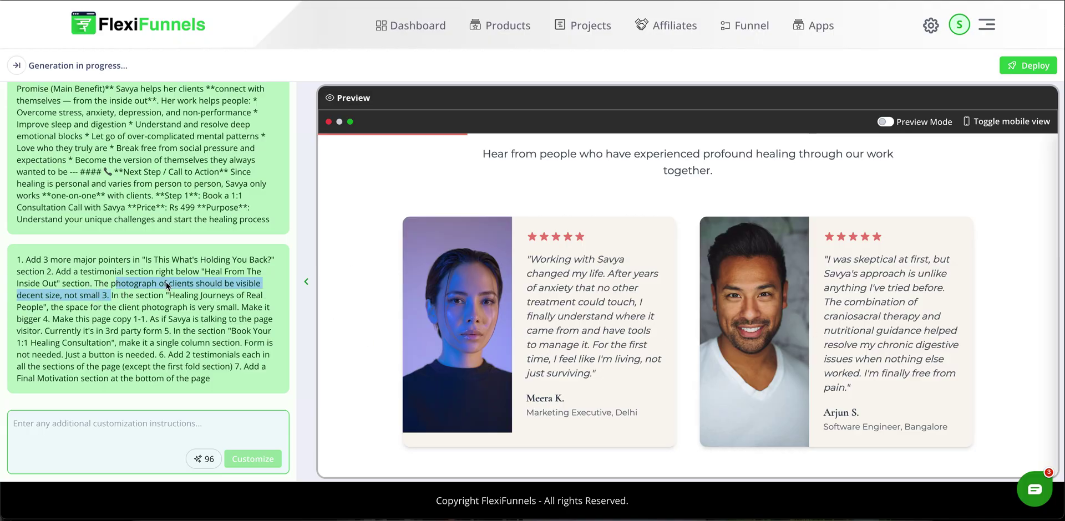
left_click(75, 295)
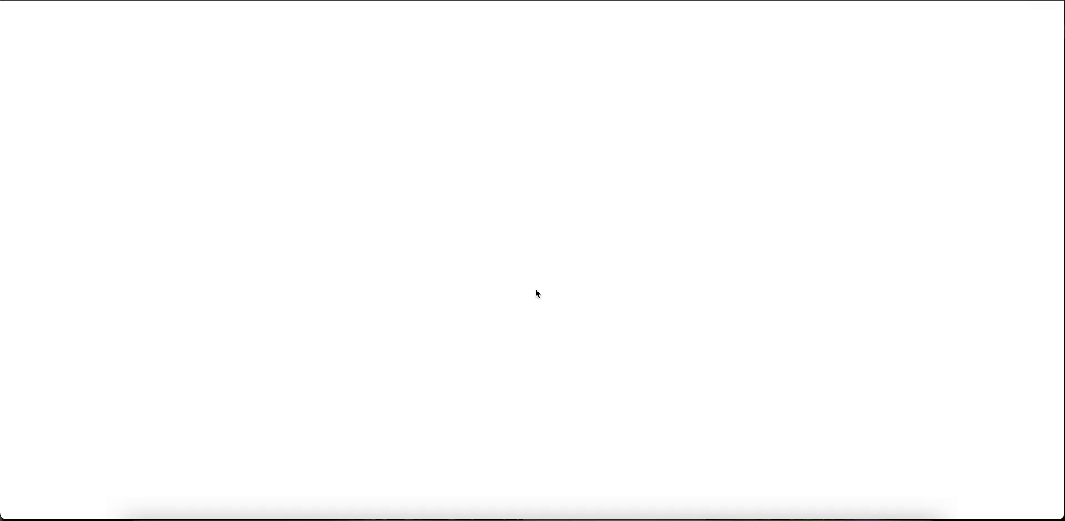
Scroll through the phases and Healing Journeys of Real People cards, then reread the one-to-one copy and form instructions.
scroll(632, 367, "down", 20)
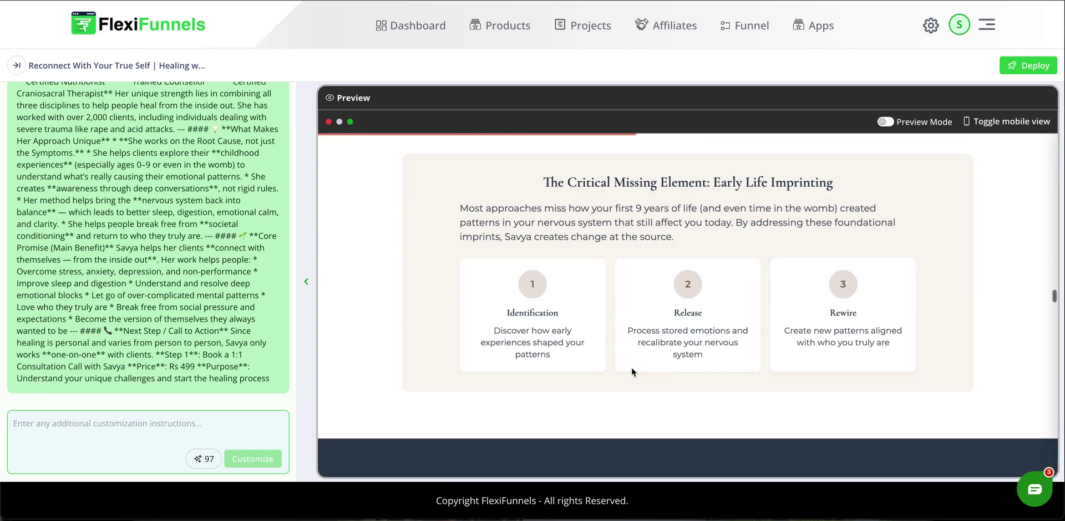
scroll(631, 367, "down", 2)
scroll(632, 369, "up", 5)
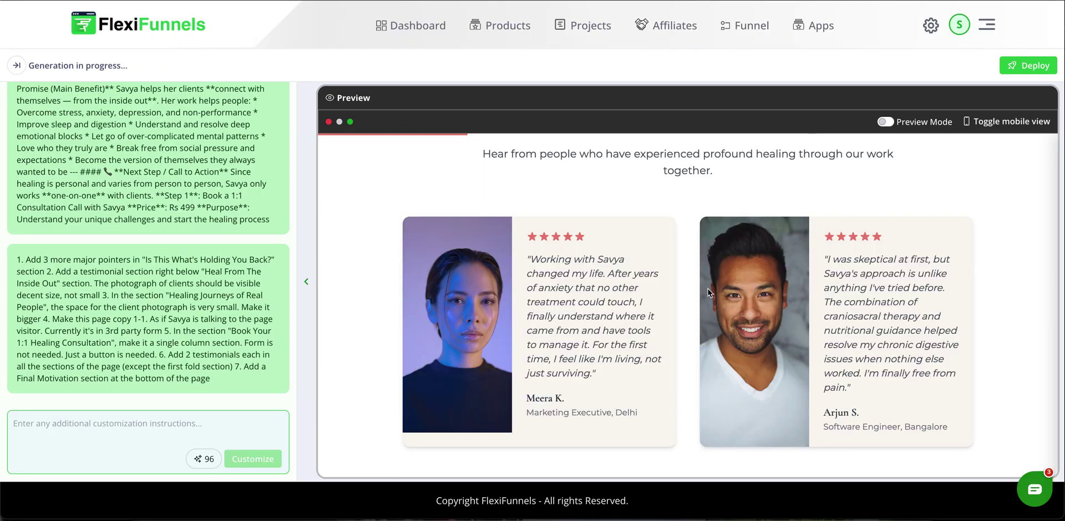
scroll(708, 289, "down", 15)
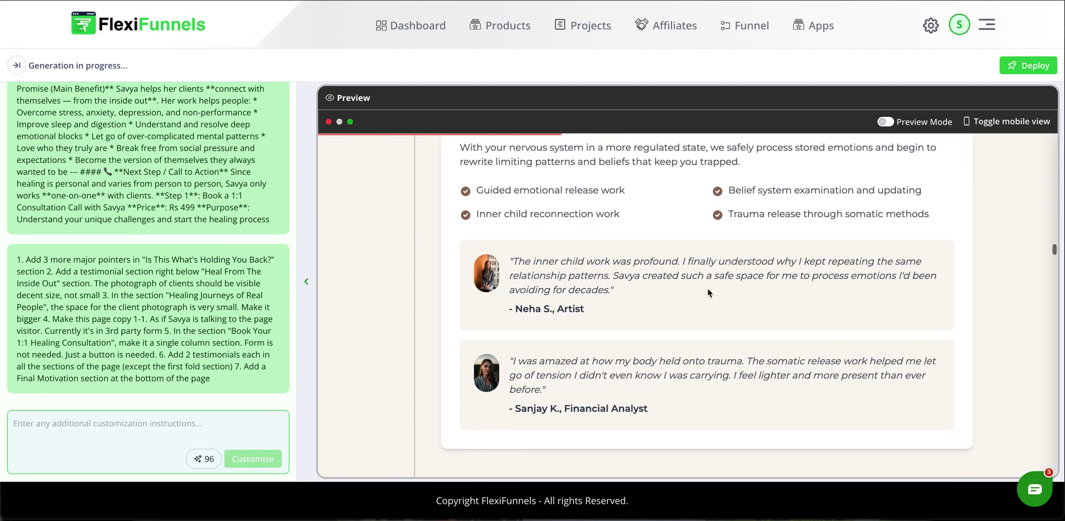
scroll(708, 288, "down", 15)
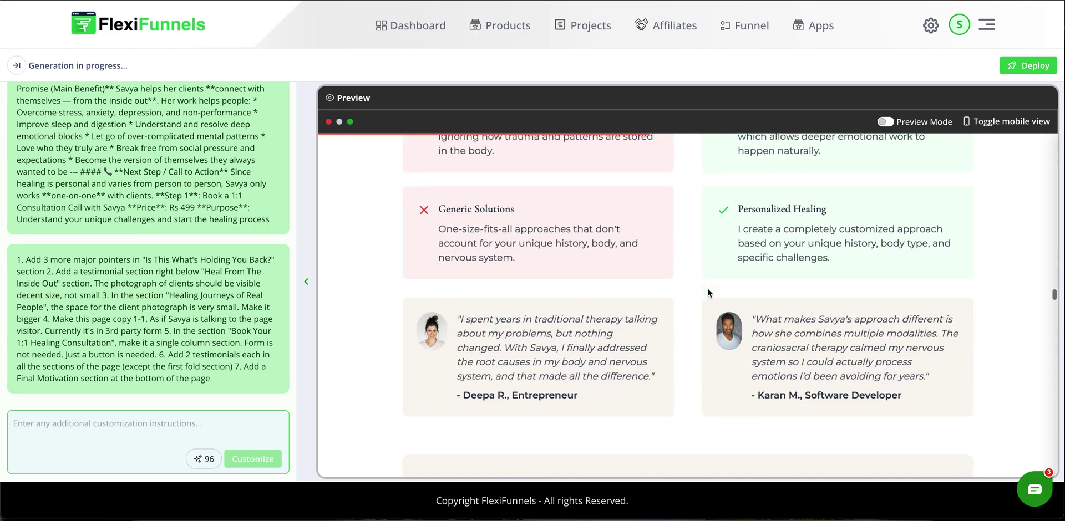
scroll(708, 288, "down", 5)
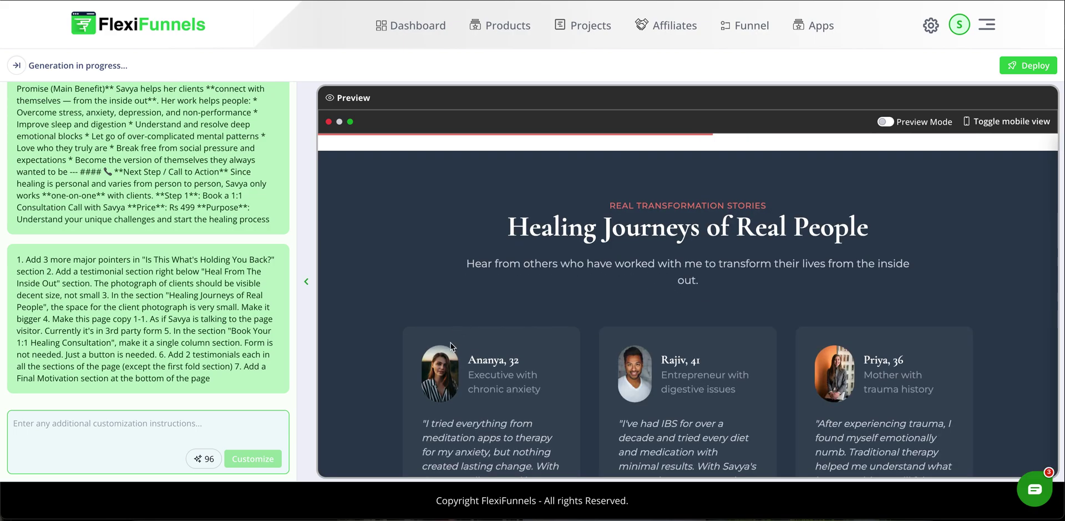
scroll(648, 361, "down", 5)
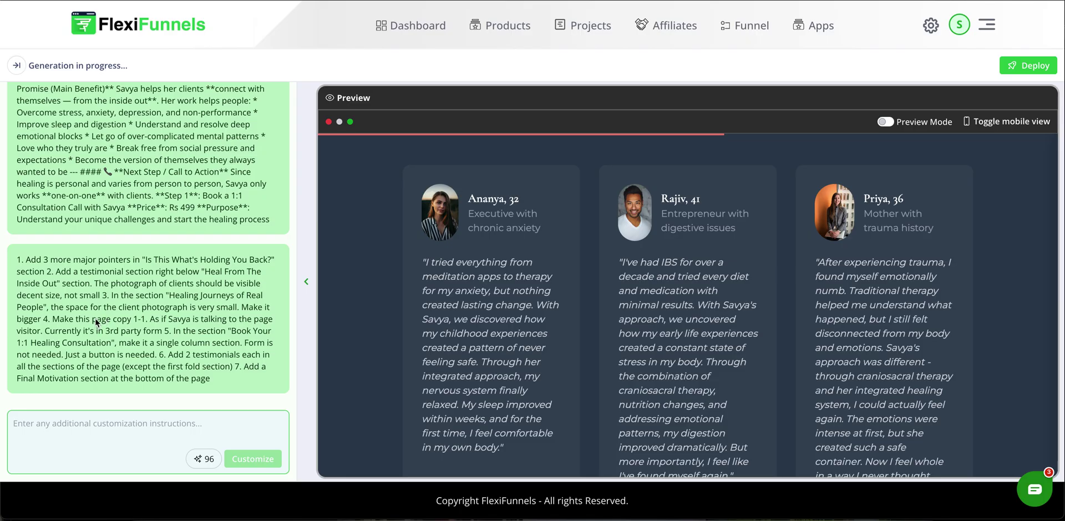
left_click_drag(83, 320, 162, 330)
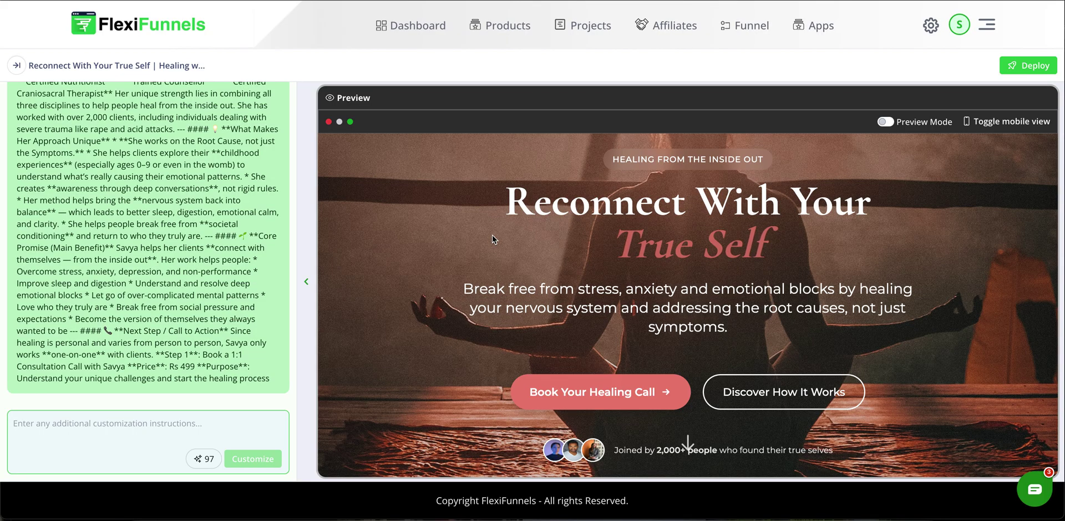
Scroll to Heal From The Inside Out and inspect the Nervous System Regulation card's description.
scroll(492, 237, "down", 1)
scroll(492, 236, "down", 6)
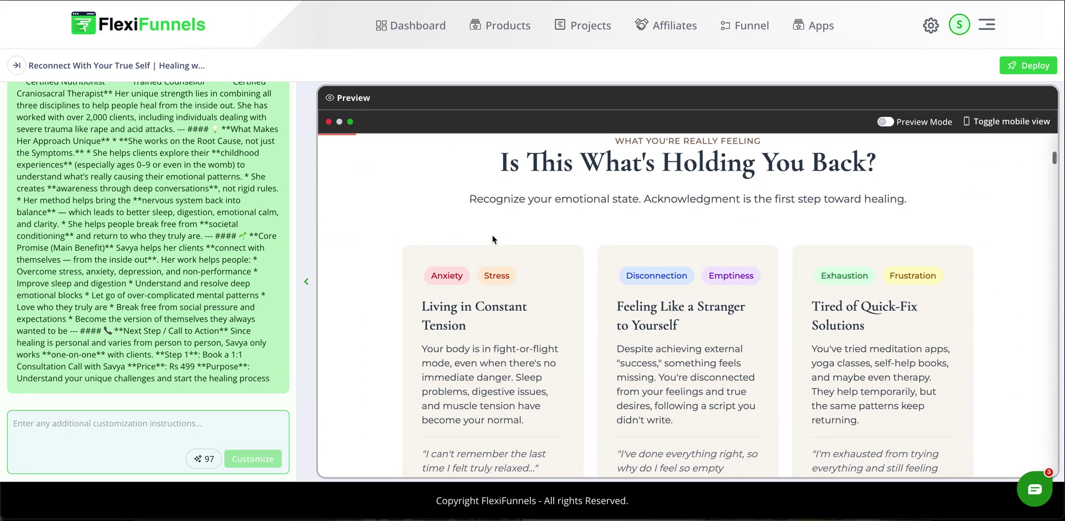
scroll(492, 234, "down", 8)
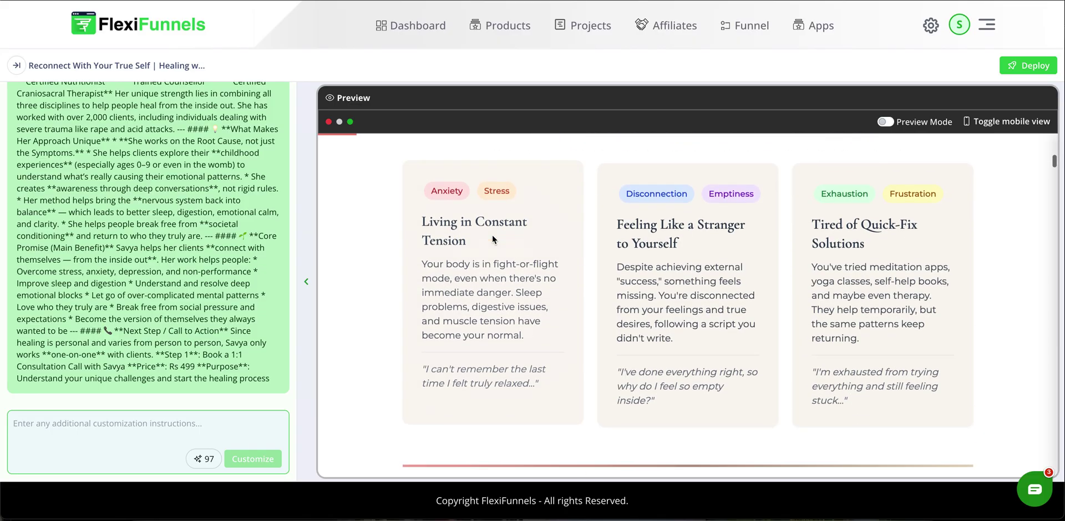
scroll(491, 236, "down", 4)
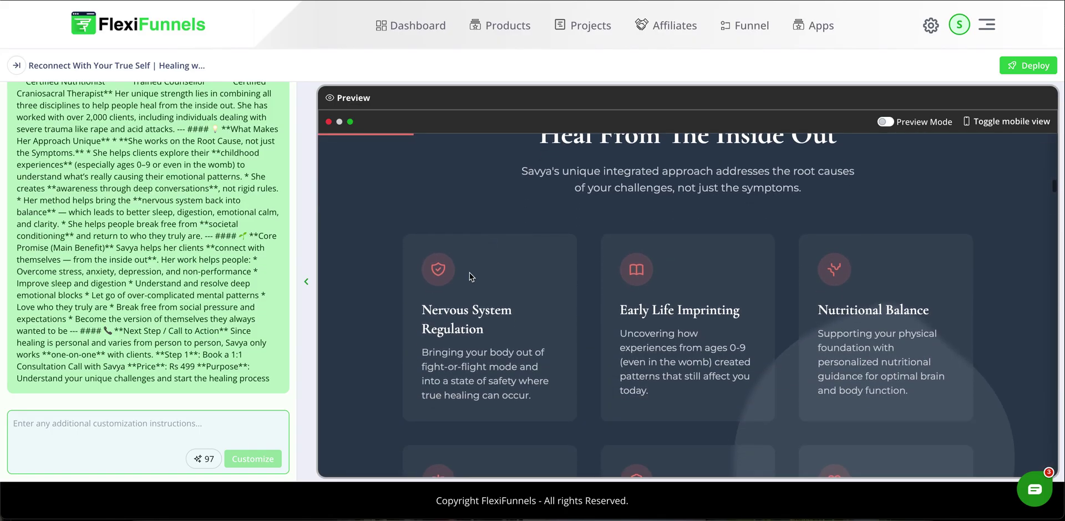
mouse_move(421, 353)
left_mouse_down()
mouse_move(535, 388)
mouse_move(538, 400)
mouse_move(419, 347)
left_mouse_up()
left_click(400, 330)
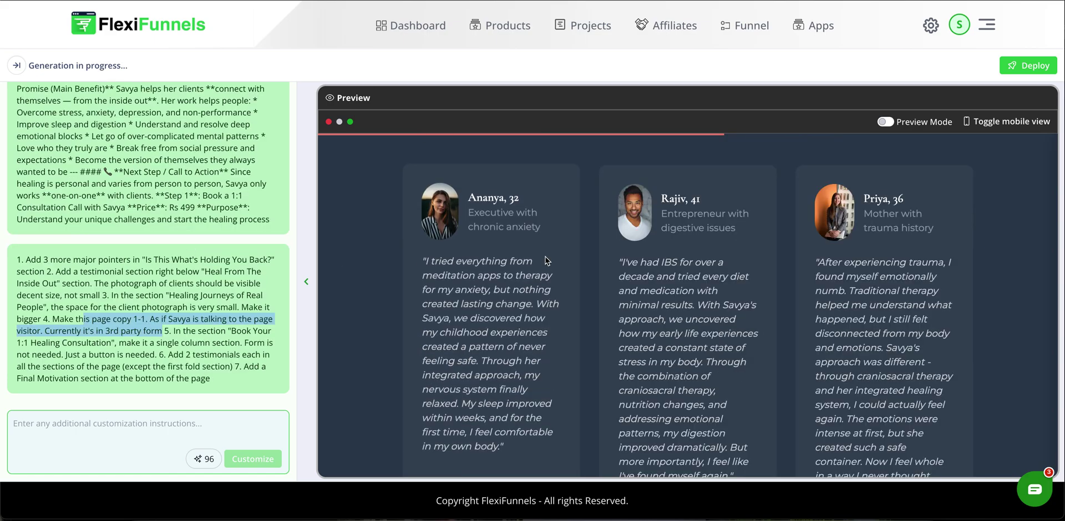
Compare the revised first-person card paragraph with the prompt's first-person rewrite instruction and the coach's name.
scroll(545, 257, "down", 10)
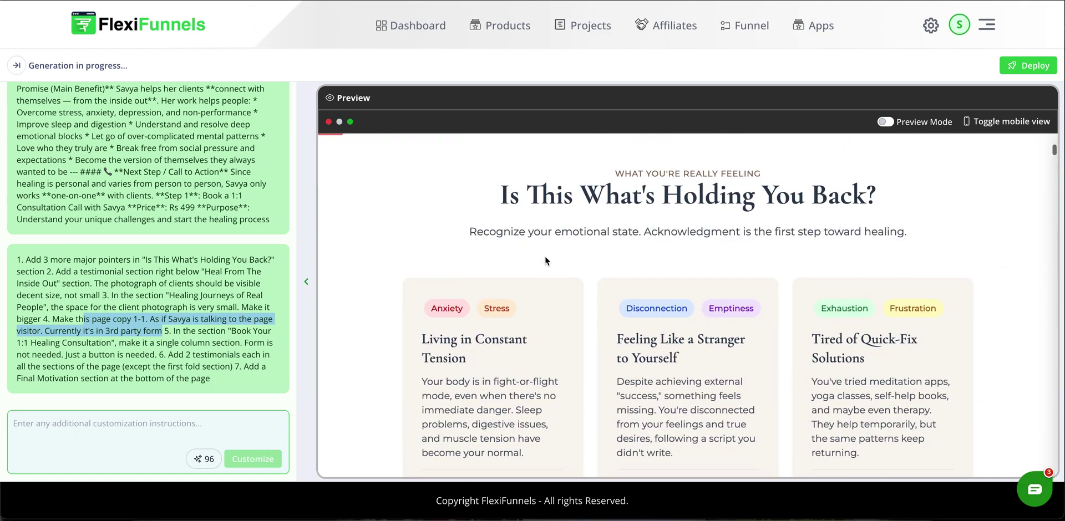
scroll(545, 260, "down", 10)
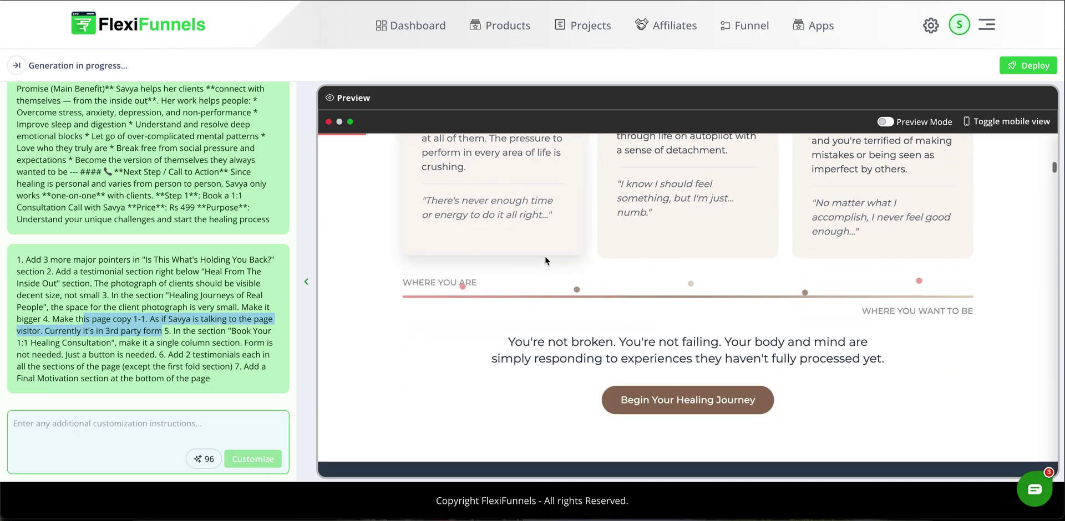
scroll(545, 257, "down", 2)
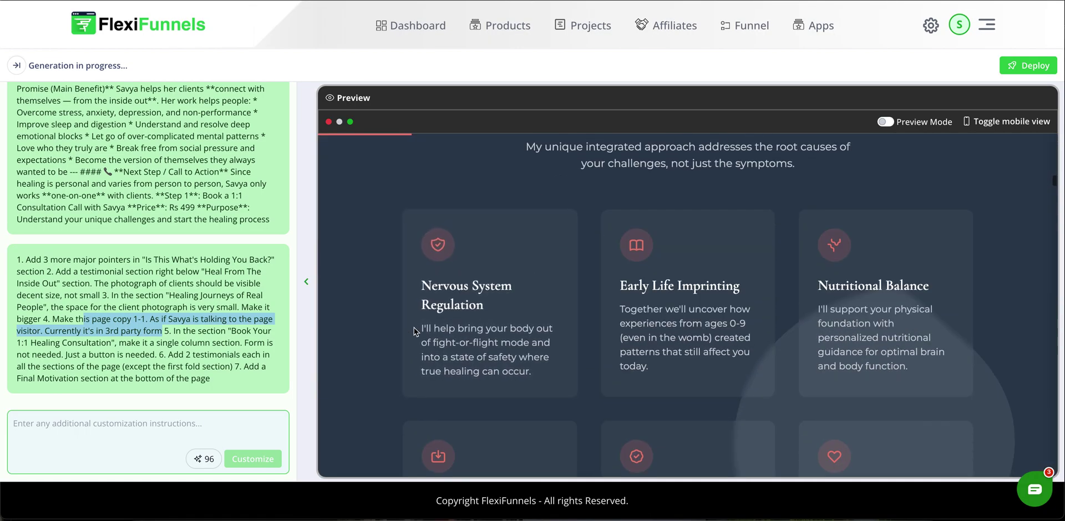
left_click_drag(419, 330, 531, 371)
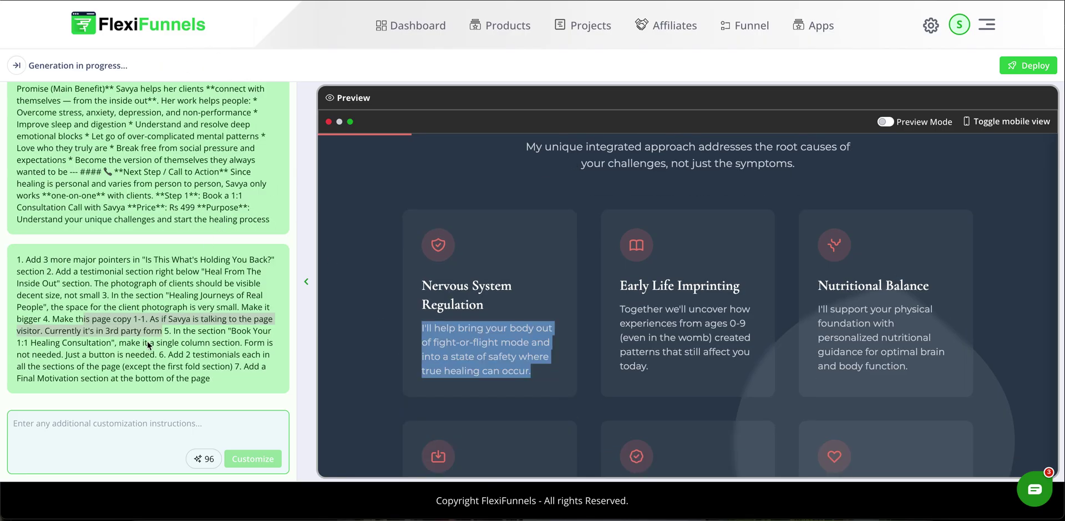
left_click_drag(80, 320, 164, 336)
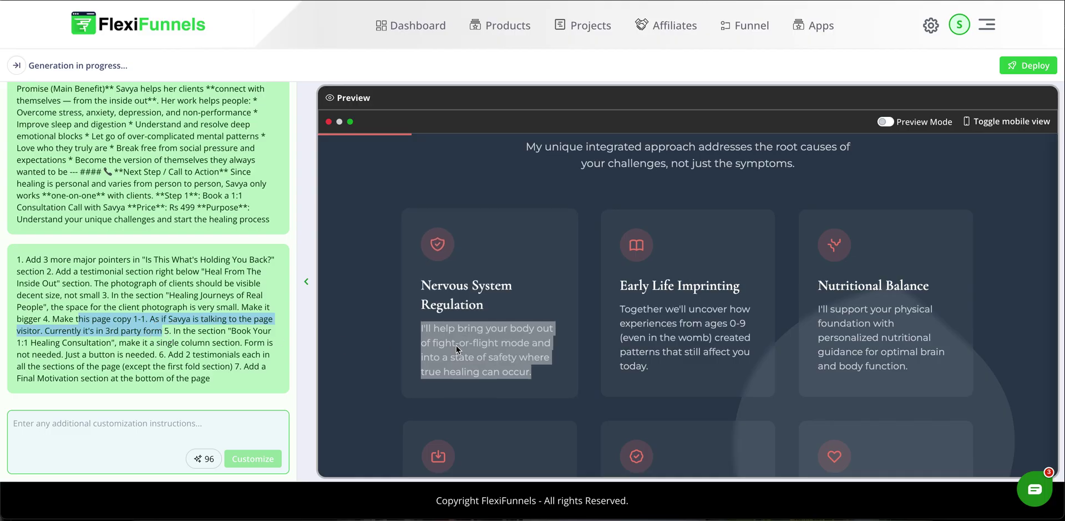
left_click(441, 335)
mouse_move(420, 327)
left_mouse_down()
mouse_move(552, 345)
mouse_move(547, 382)
mouse_move(419, 328)
left_mouse_up()
left_click(547, 382)
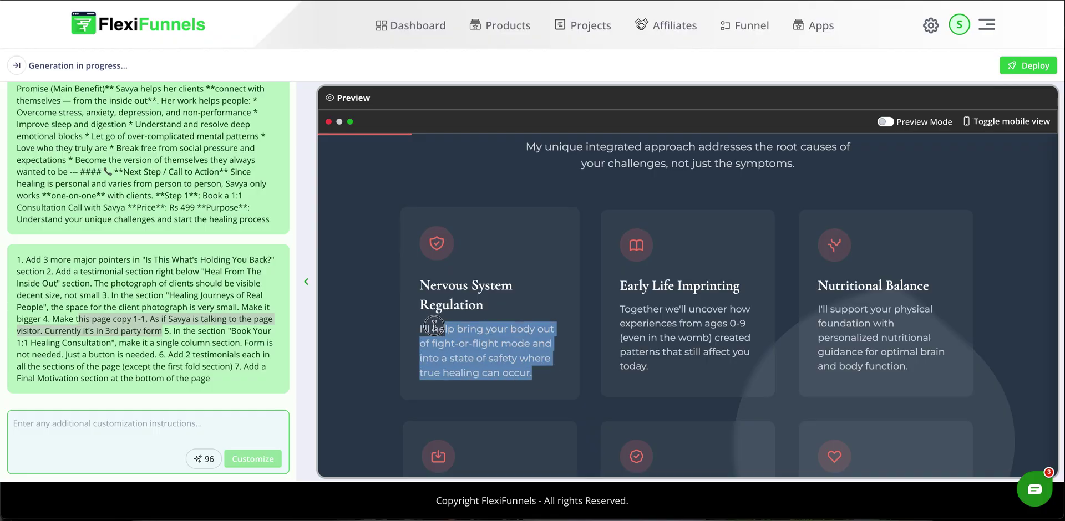
left_click(419, 331)
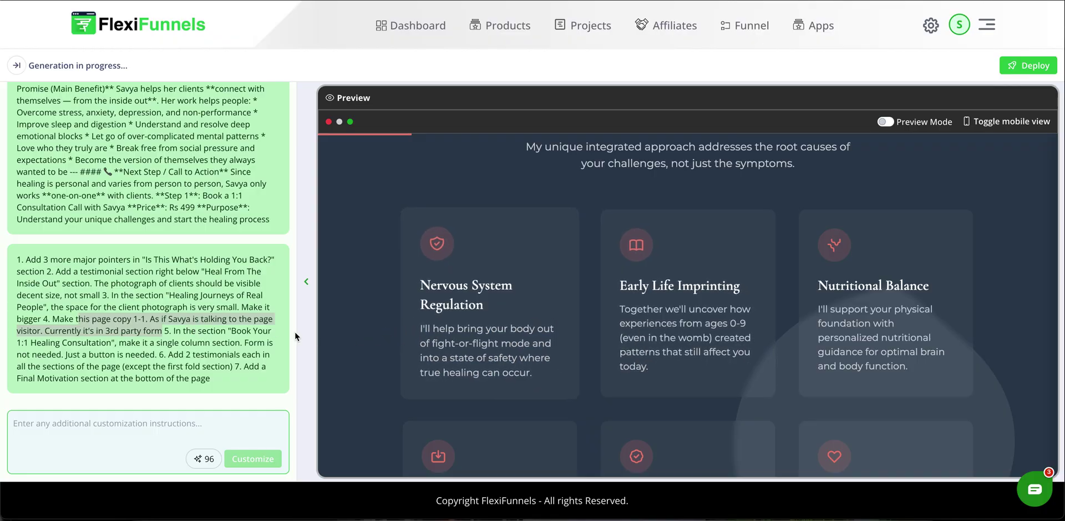
double_click(184, 320)
left_click(450, 321)
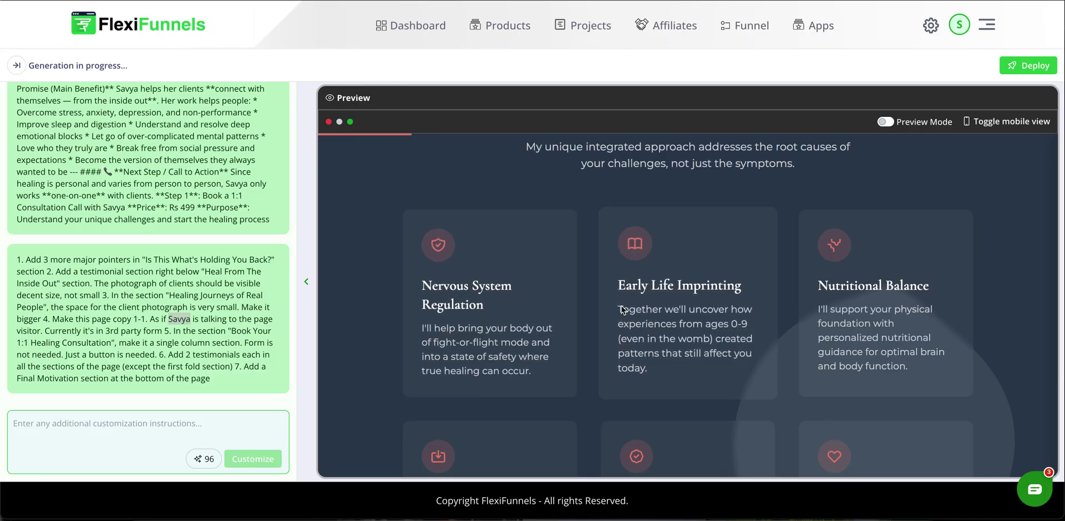
Compare the revised and original Early Life Imprinting card descriptions, then continue scrolling.
mouse_move(618, 308)
left_mouse_down()
mouse_move(667, 363)
mouse_move(710, 353)
mouse_move(620, 310)
left_mouse_up()
left_click(680, 379)
left_click(619, 311)
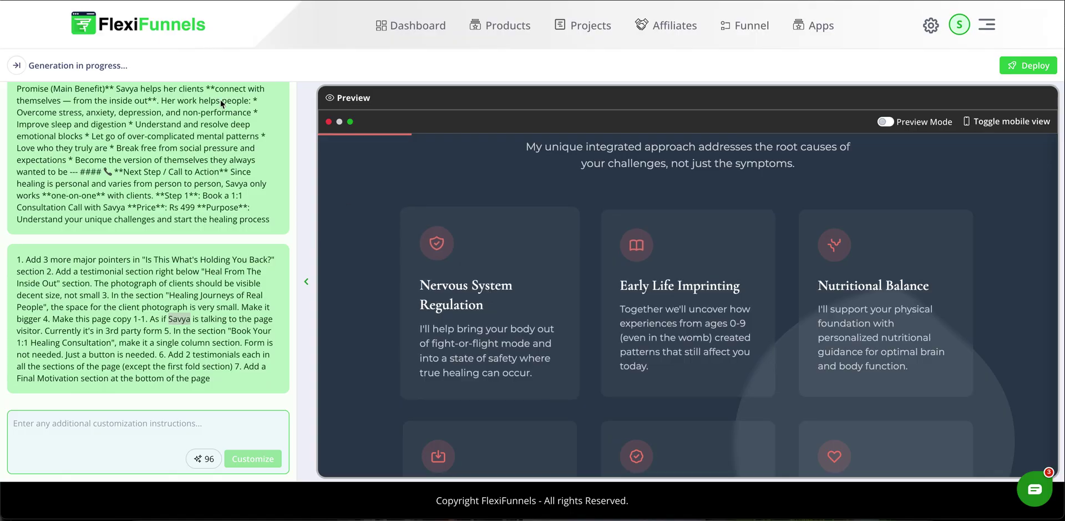
left_click_drag(617, 335, 674, 403)
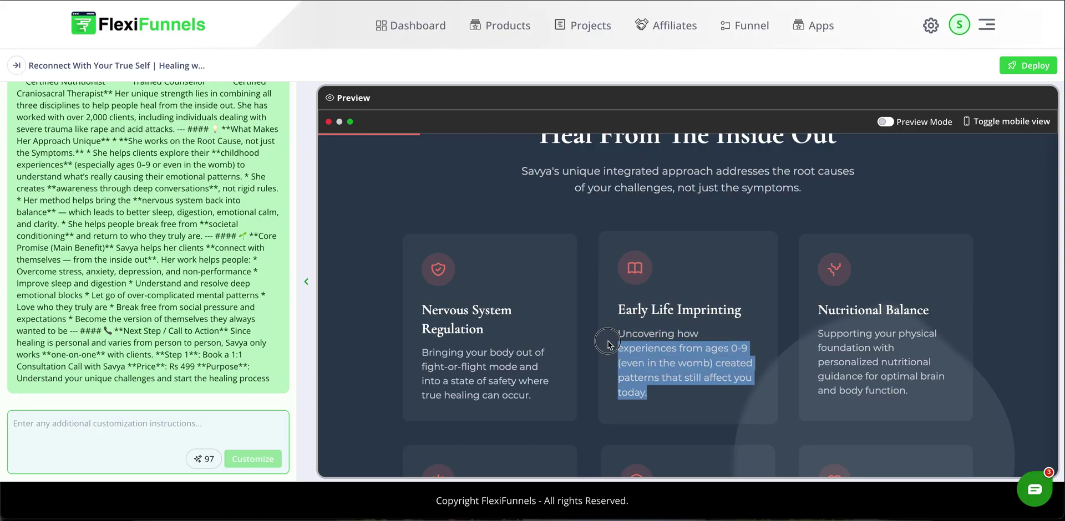
left_click(680, 335)
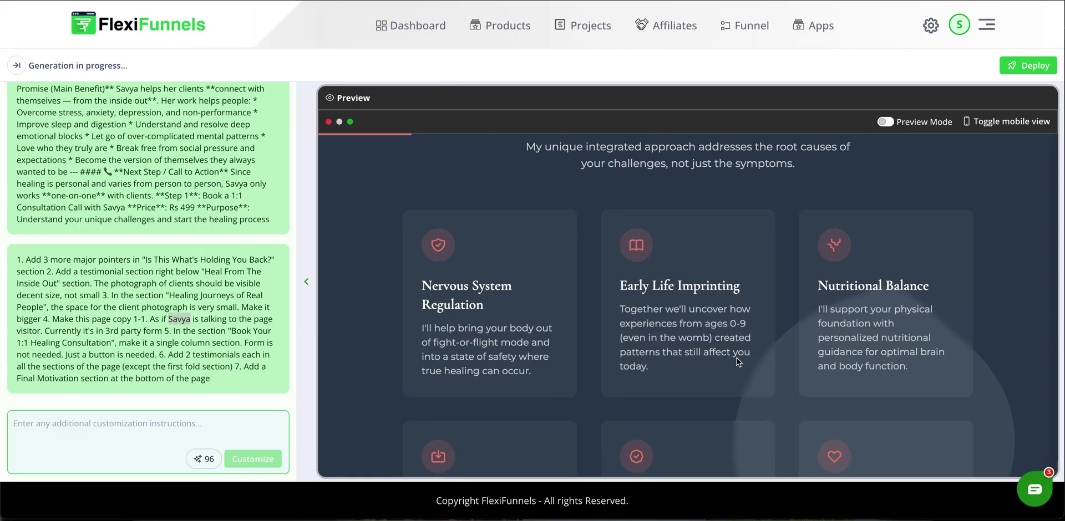
scroll(737, 358, "down", 5)
scroll(736, 361, "down", 3)
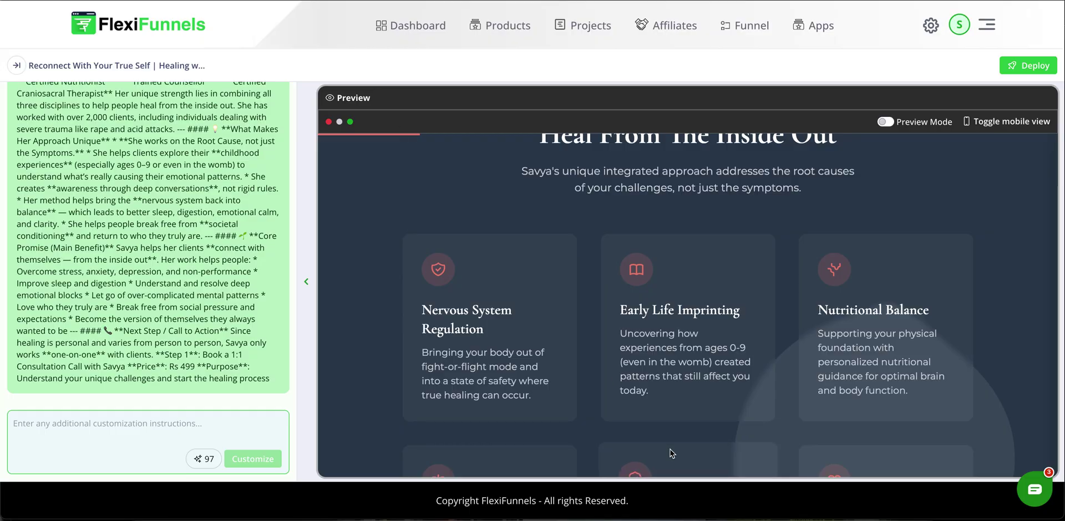
Scroll the original healing page down to the Book Your 1:1 Healing Consultation booking form.
scroll(670, 449, "down", 3)
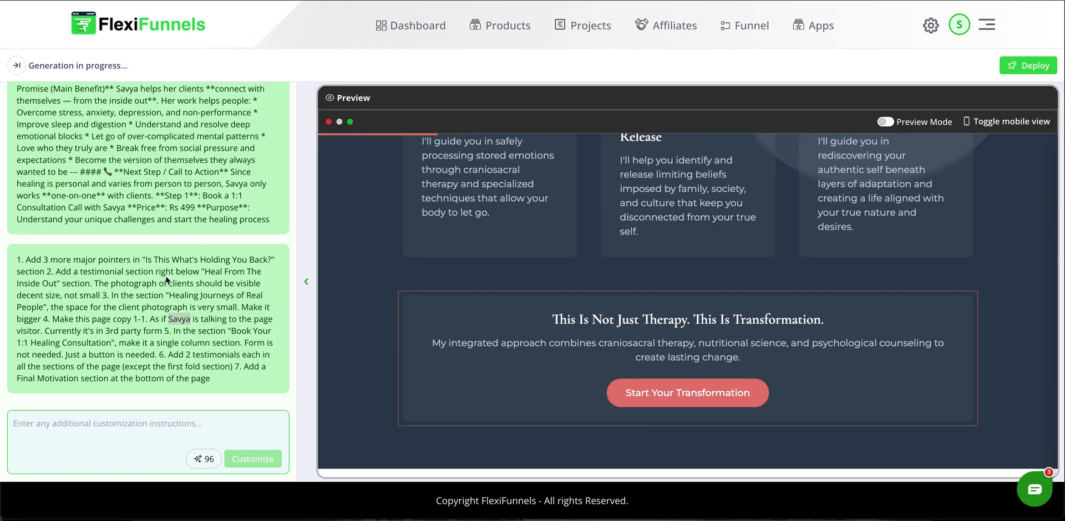
left_click(167, 280)
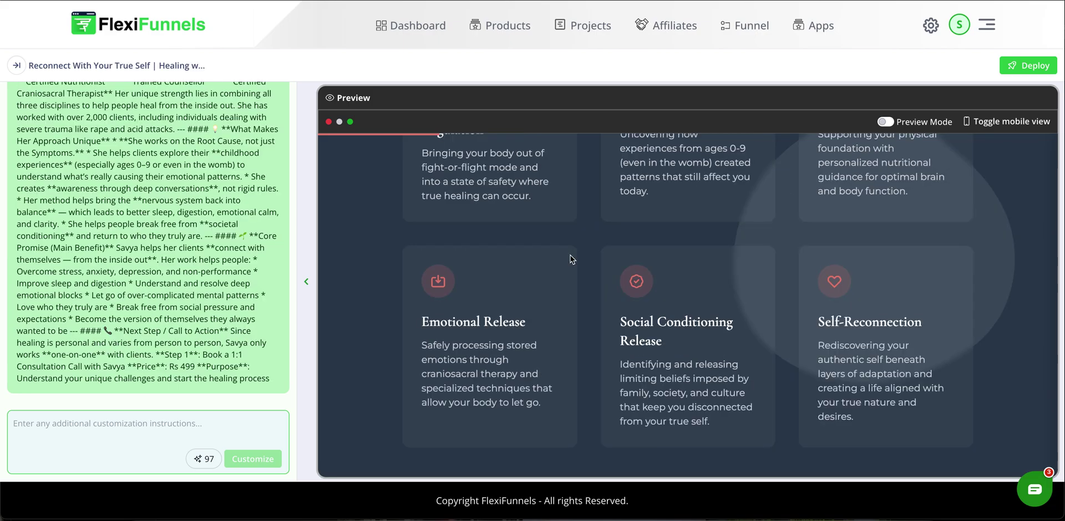
scroll(571, 254, "down", 5)
scroll(571, 255, "down", 10)
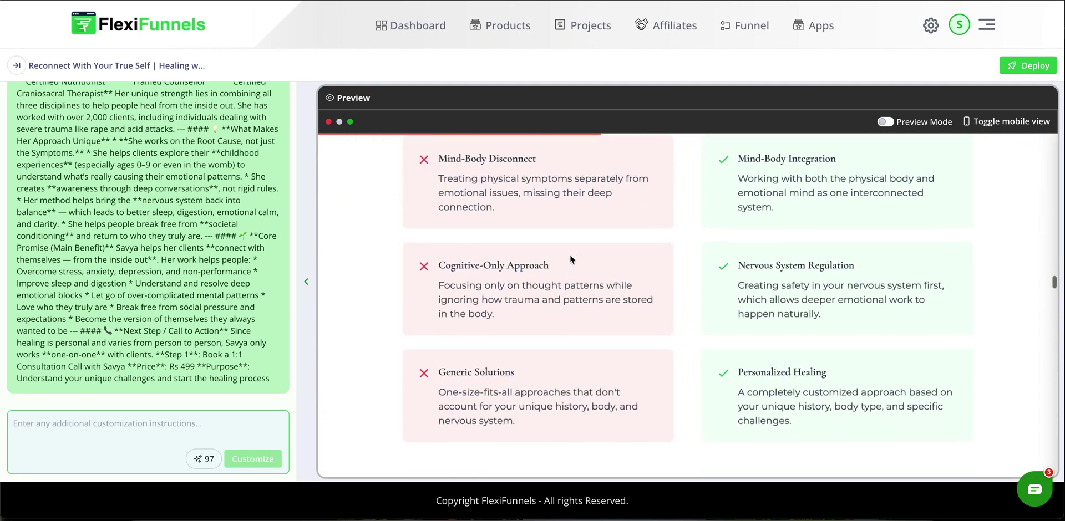
scroll(570, 255, "down", 10)
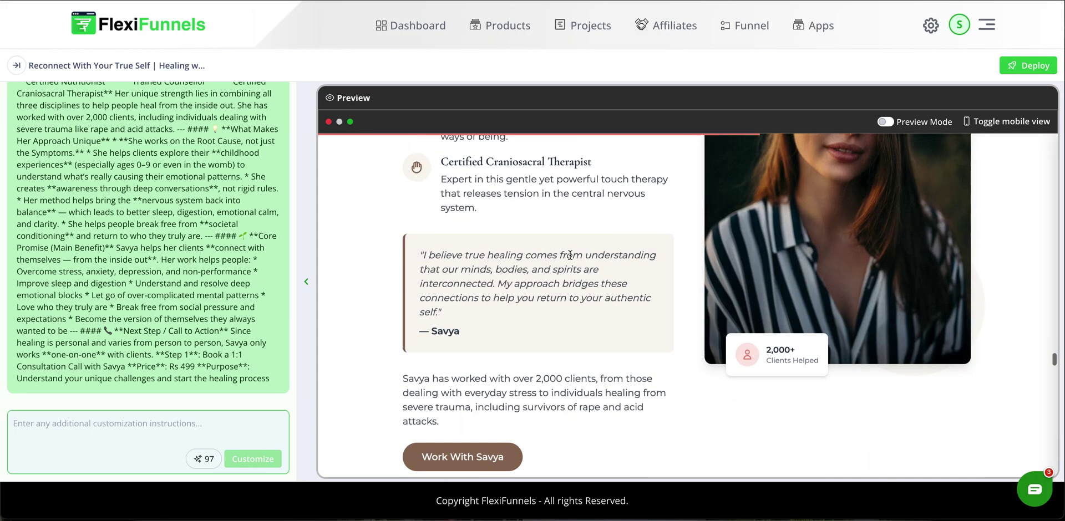
scroll(570, 255, "down", 10)
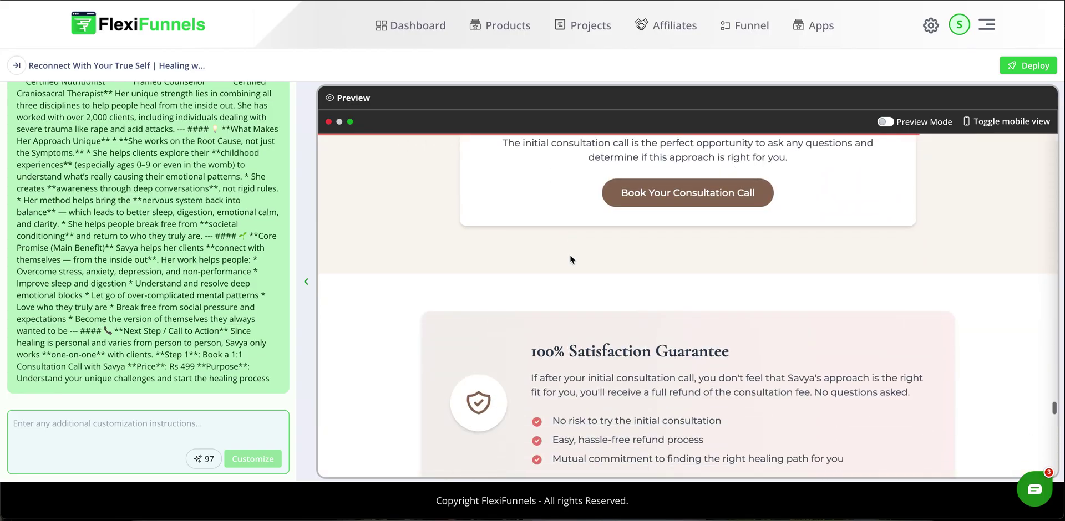
scroll(570, 255, "down", 5)
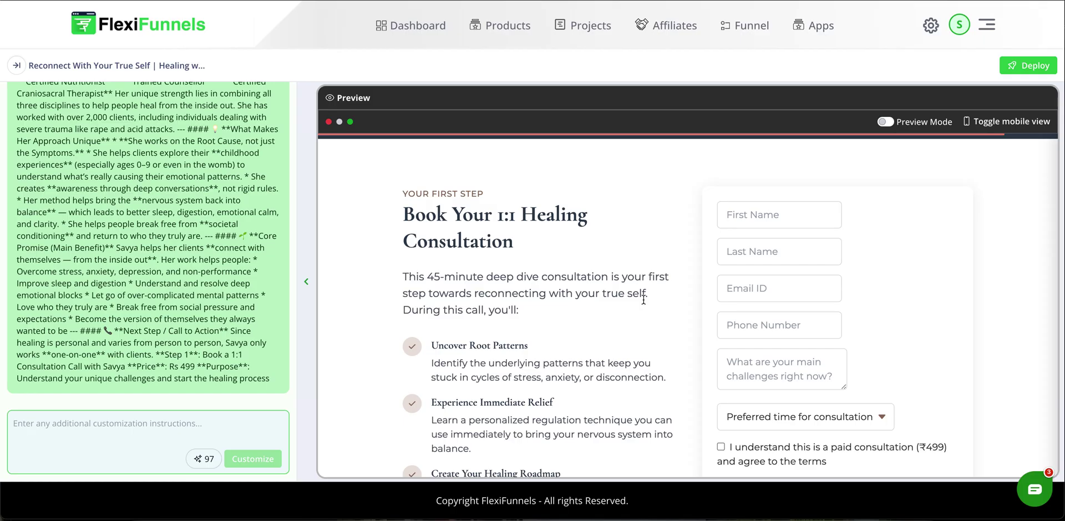
scroll(521, 219, "up", 1)
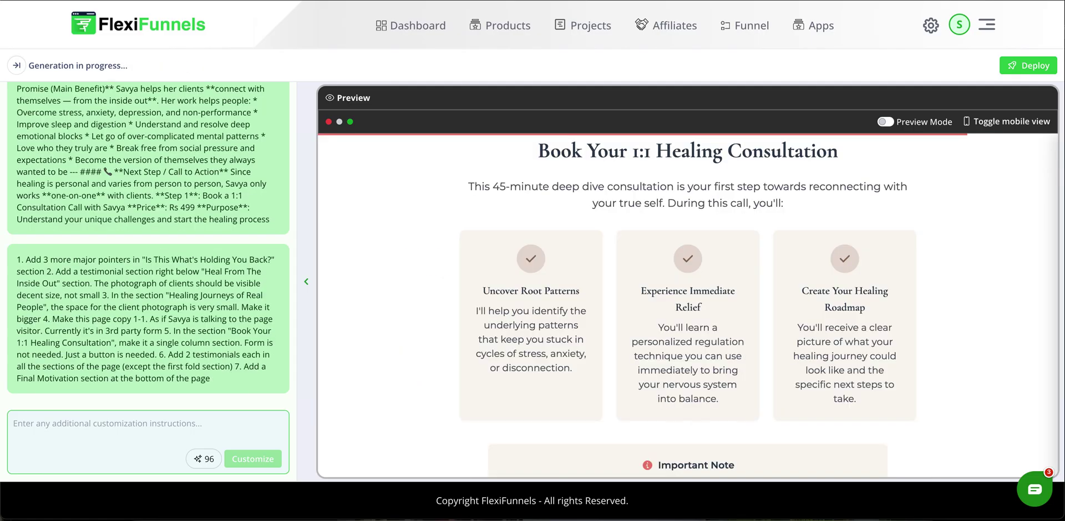
scroll(830, 247, "down", 2)
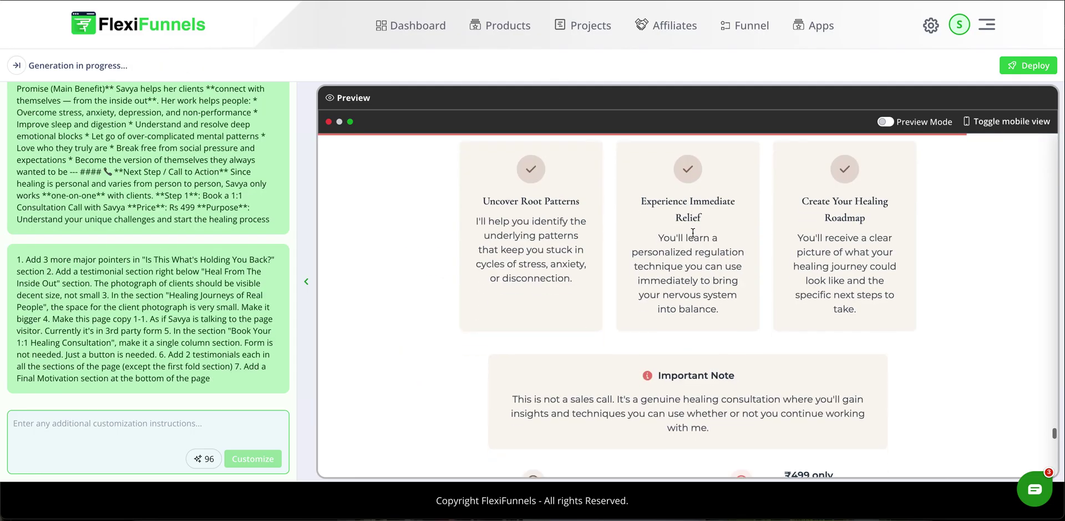
scroll(829, 247, "down", 5)
scroll(721, 340, "down", 4)
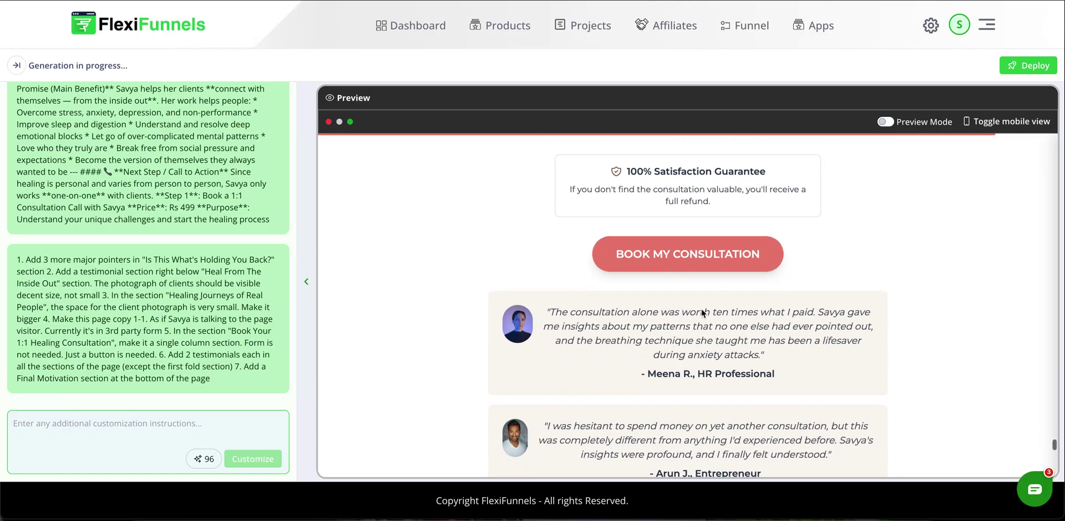
scroll(517, 351, "down", 10)
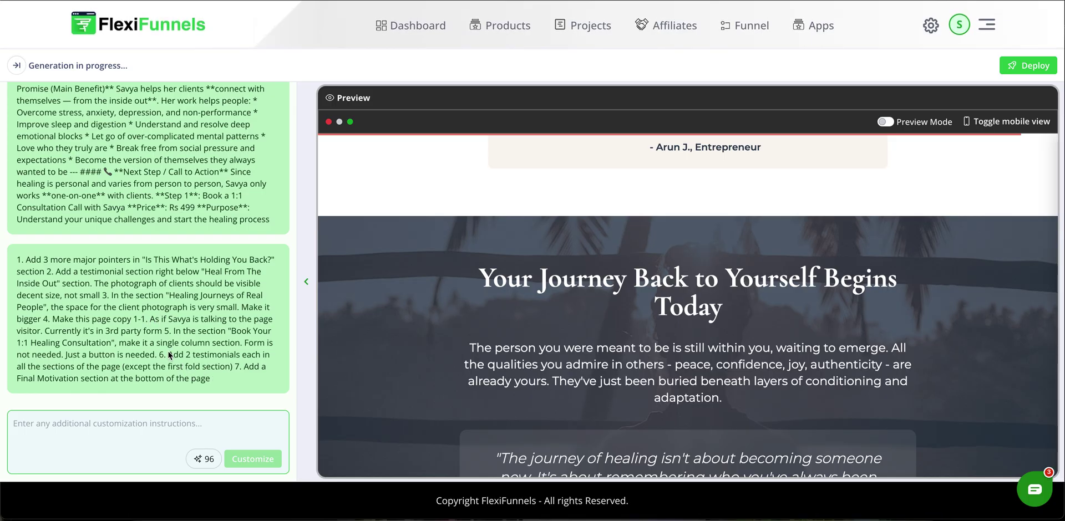
Reread the two-testimonials-per-section instruction and scroll the revised preview through each section's testimonials.
left_click_drag(169, 355, 234, 366)
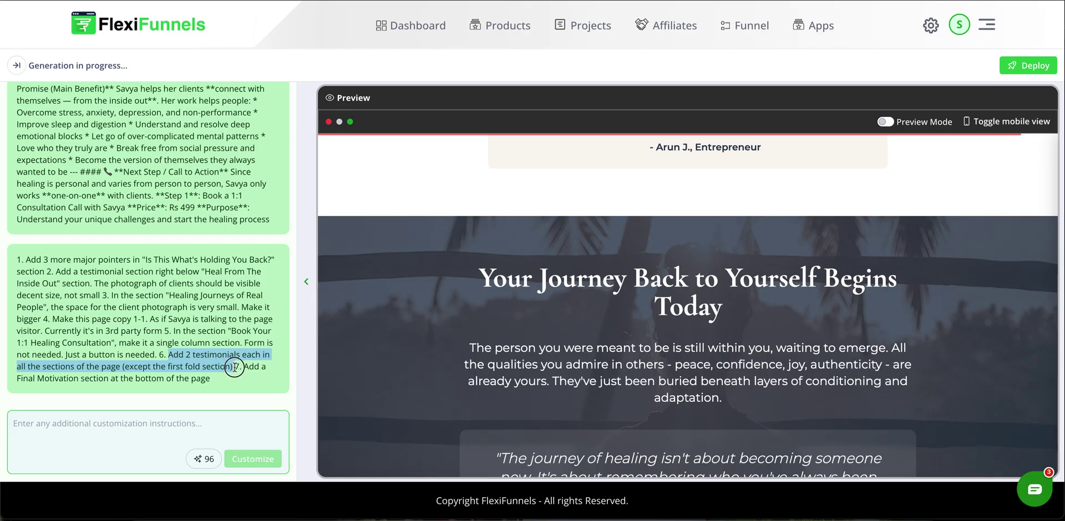
scroll(648, 358, "down", 5)
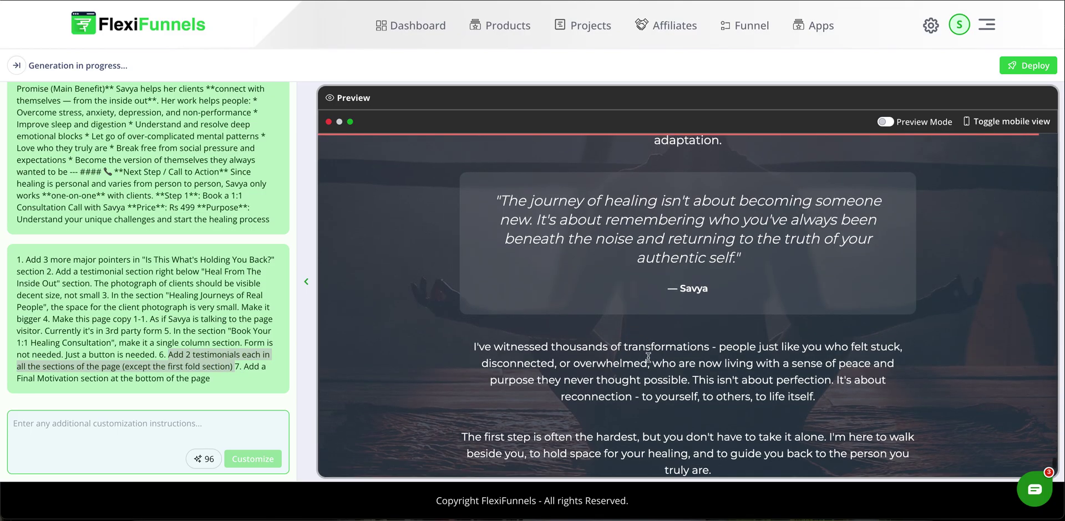
scroll(648, 358, "up", 9)
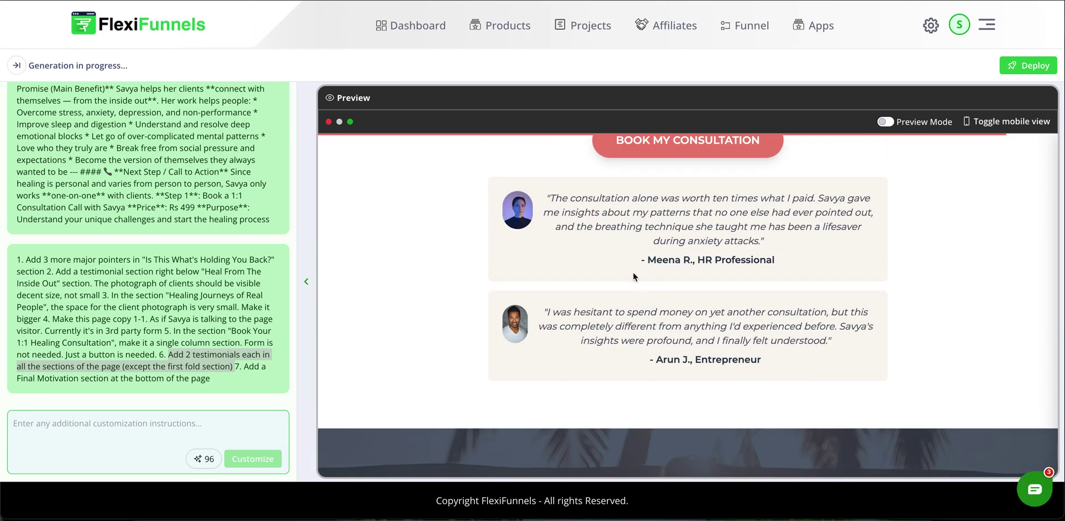
scroll(633, 272, "up", 10)
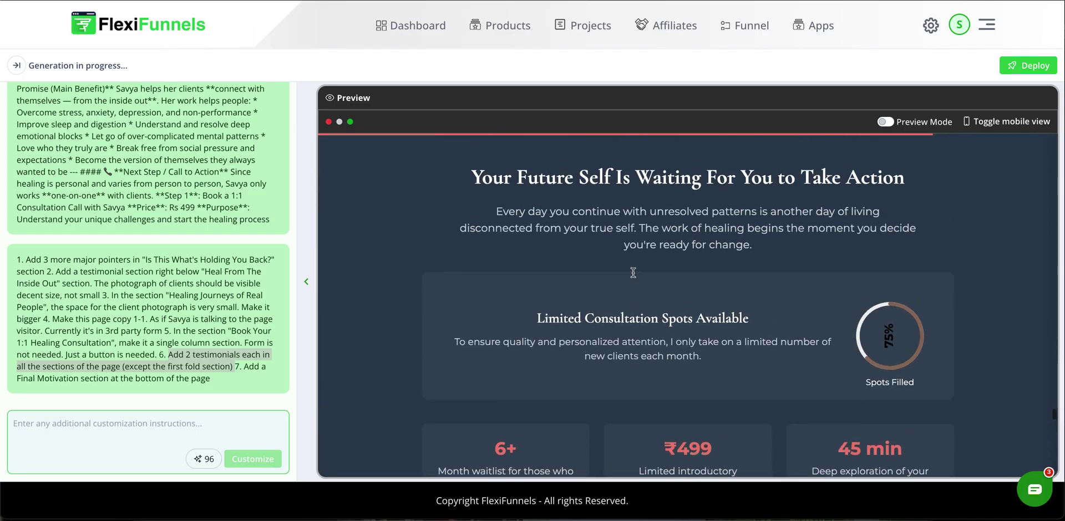
scroll(633, 272, "up", 12)
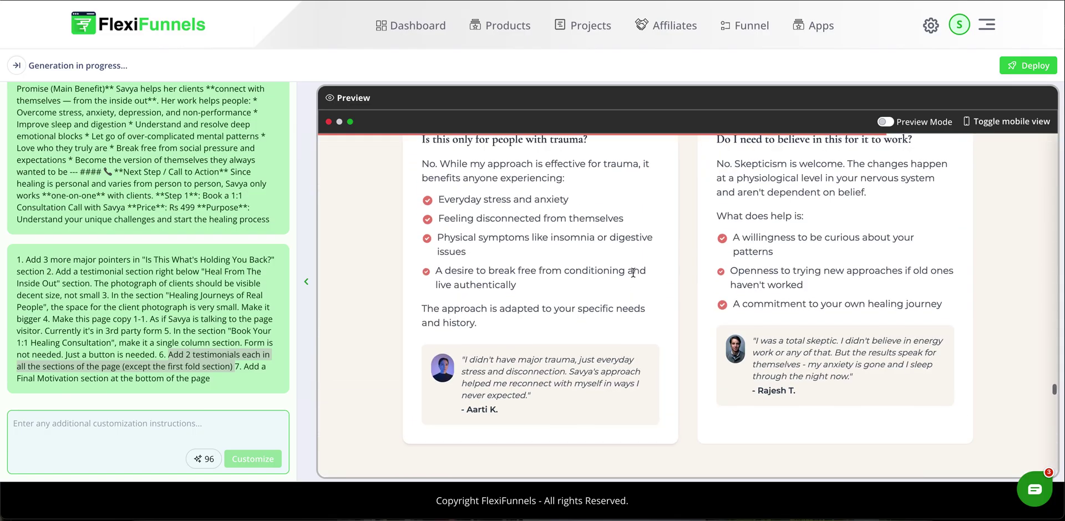
scroll(633, 273, "up", 8)
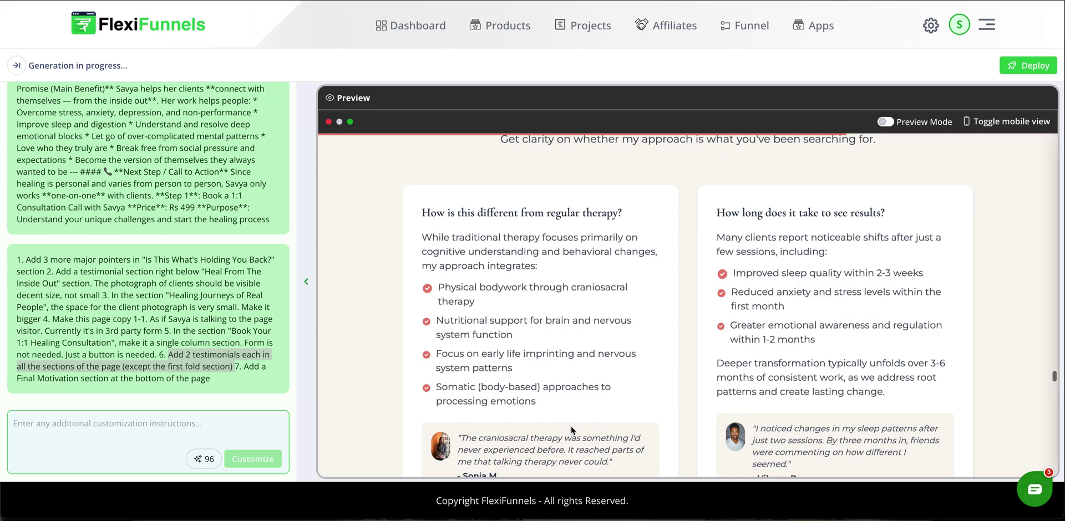
scroll(571, 427, "up", 8)
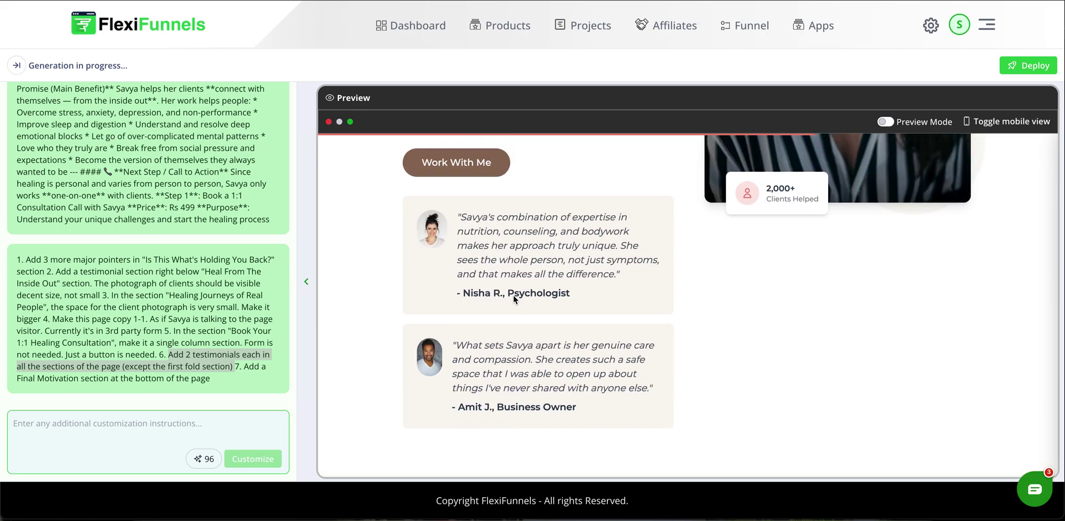
scroll(513, 295, "down", 15)
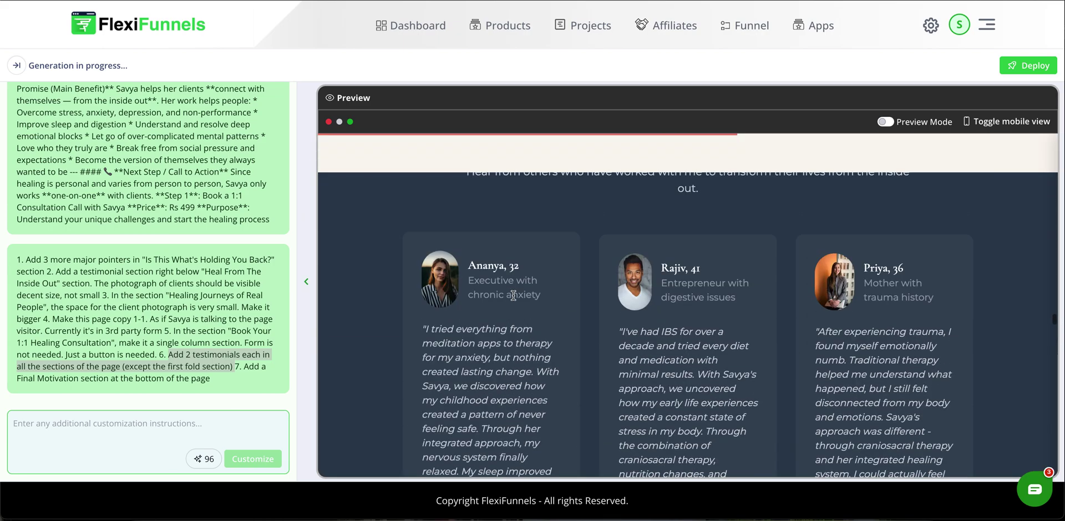
scroll(514, 295, "up", 8)
scroll(631, 385, "down", 3)
scroll(631, 385, "up", 9)
scroll(700, 328, "up", 10)
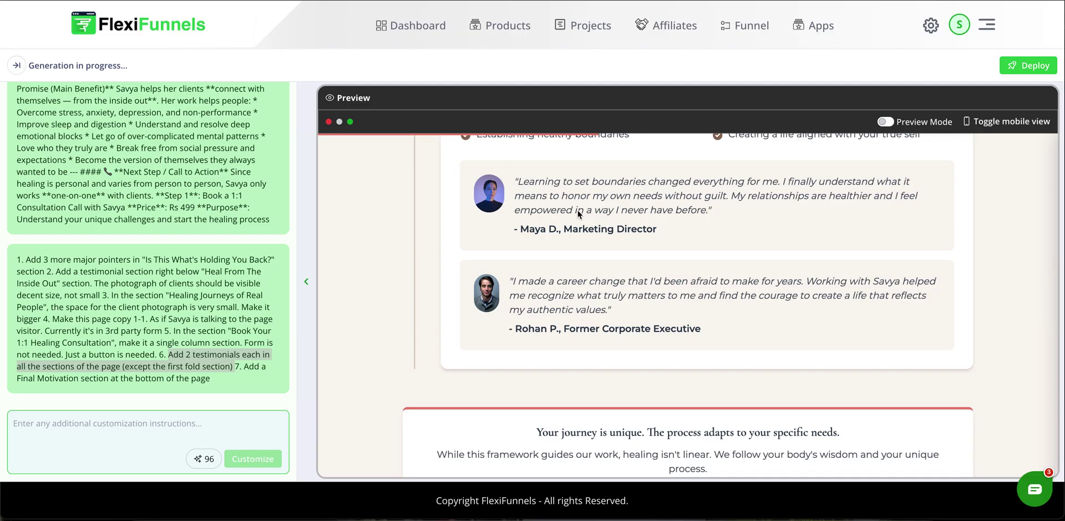
scroll(577, 210, "up", 10)
scroll(578, 211, "up", 8)
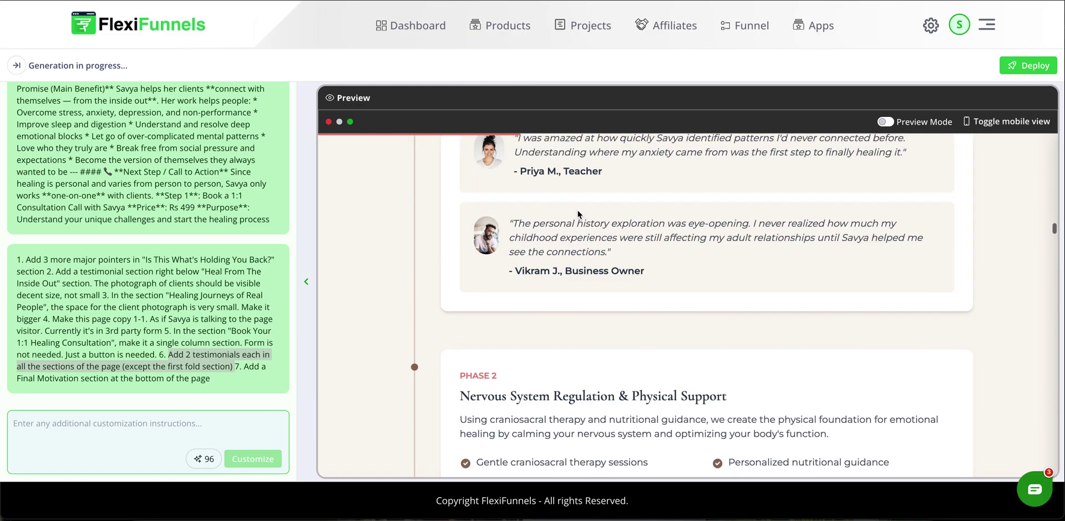
scroll(692, 281, "down", 5)
scroll(692, 280, "up", 10)
scroll(692, 283, "up", 15)
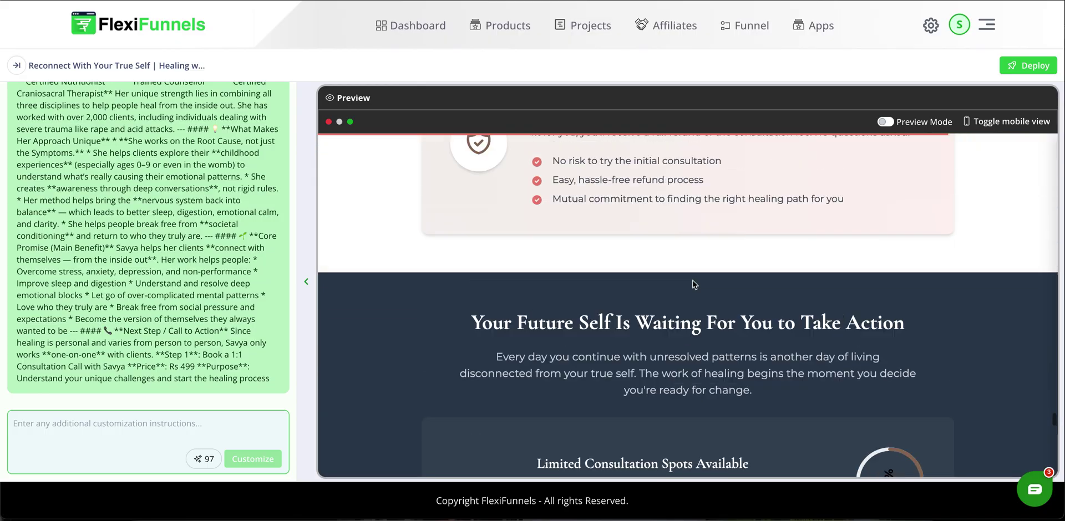
scroll(692, 280, "up", 12)
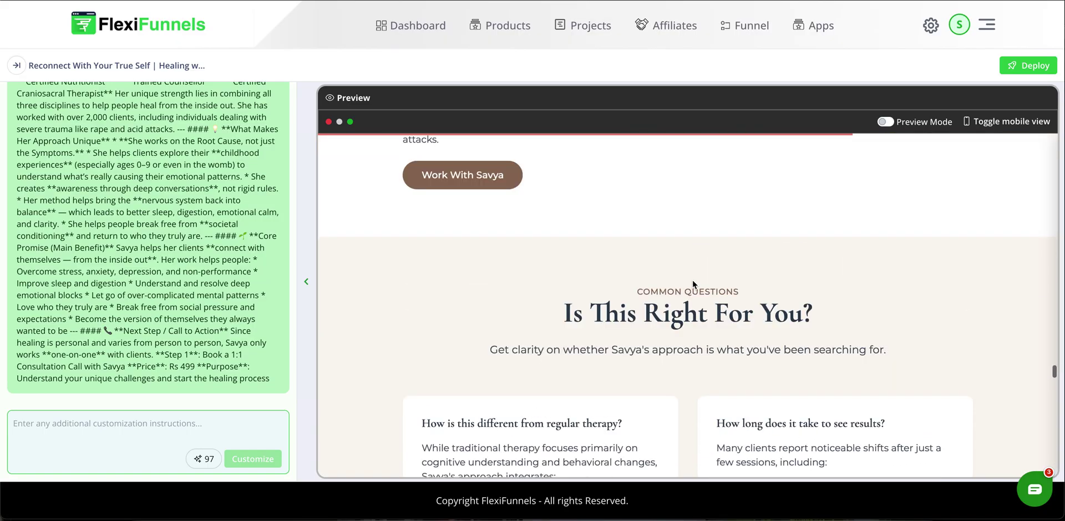
scroll(692, 281, "up", 15)
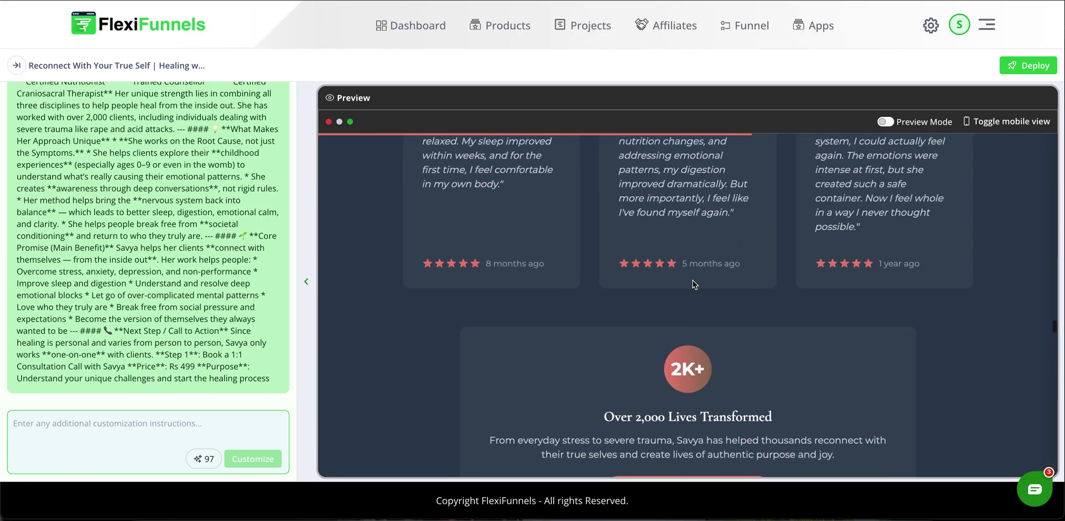
scroll(692, 281, "up", 15)
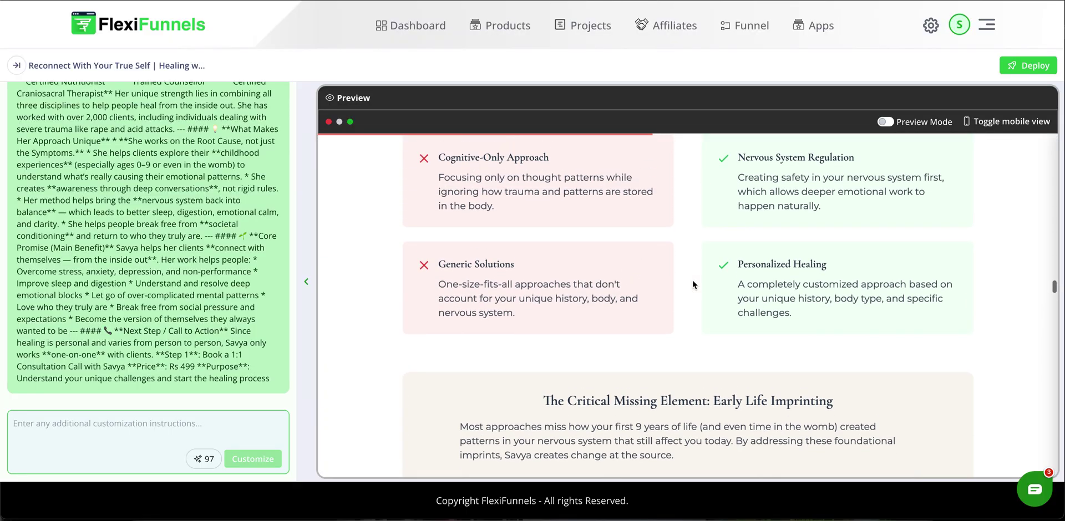
scroll(692, 280, "up", 15)
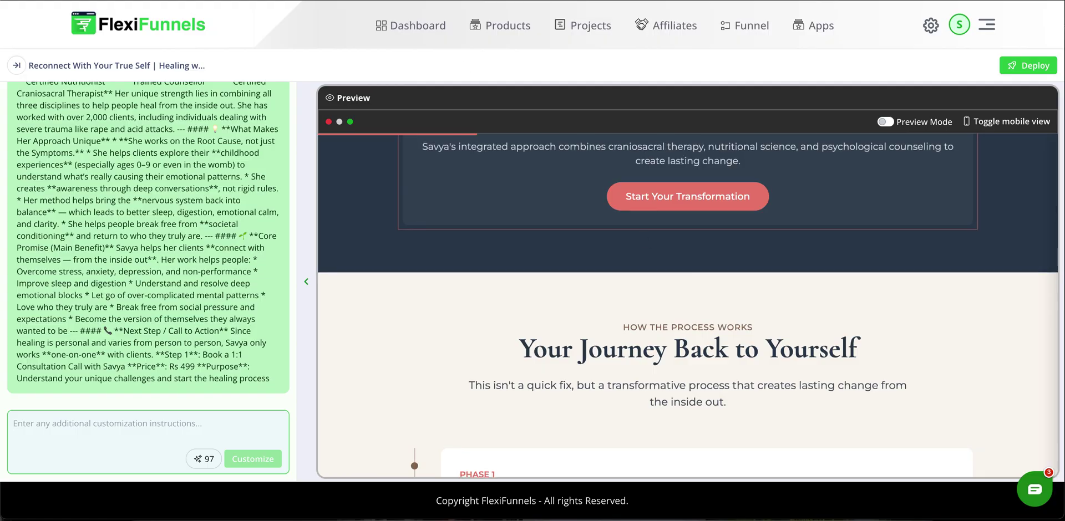
scroll(558, 328, "down", 5)
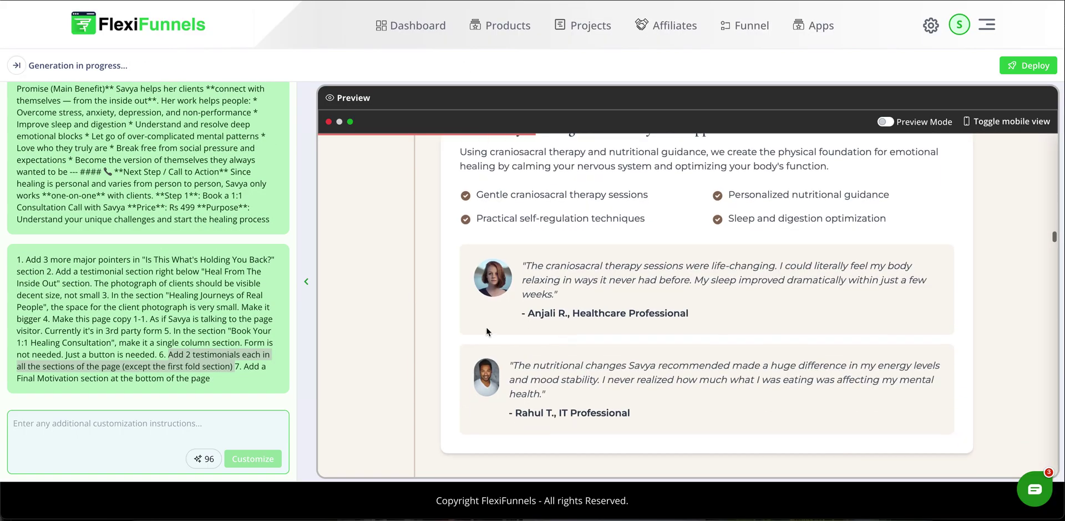
left_click(244, 367)
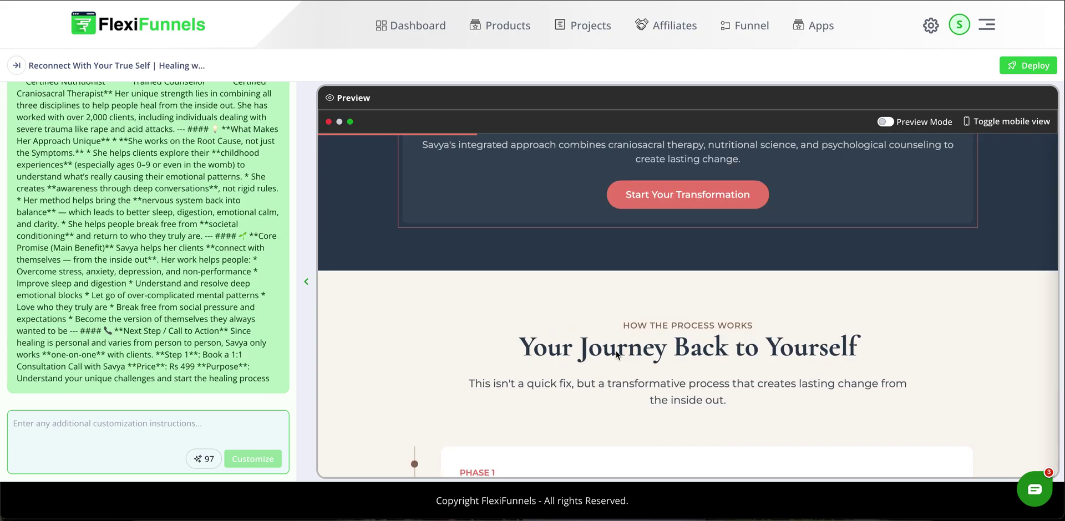
scroll(616, 352, "down", 1)
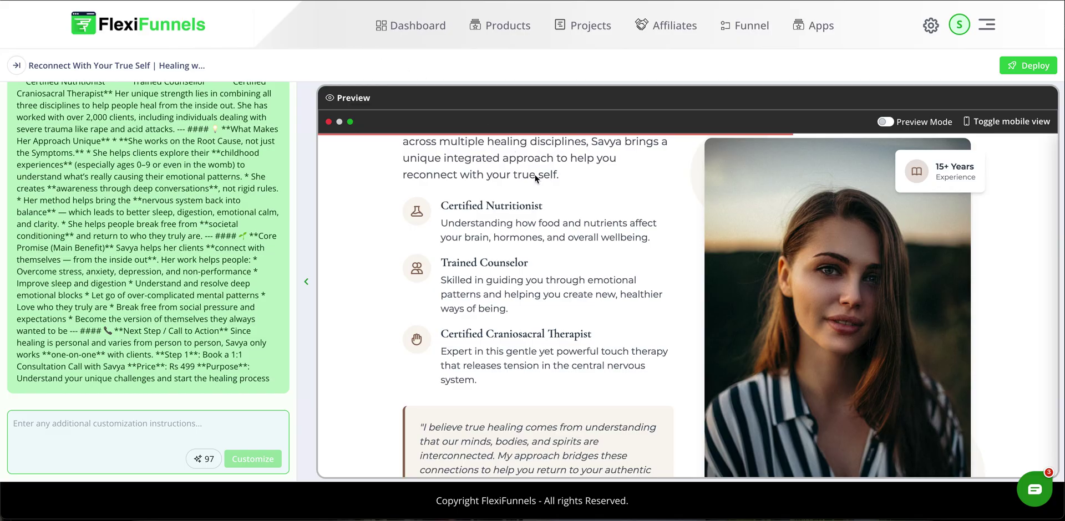
Scroll the revised healing page down to its closing motivation section.
scroll(534, 175, "down", 20)
scroll(535, 174, "up", 5)
scroll(534, 175, "up", 7)
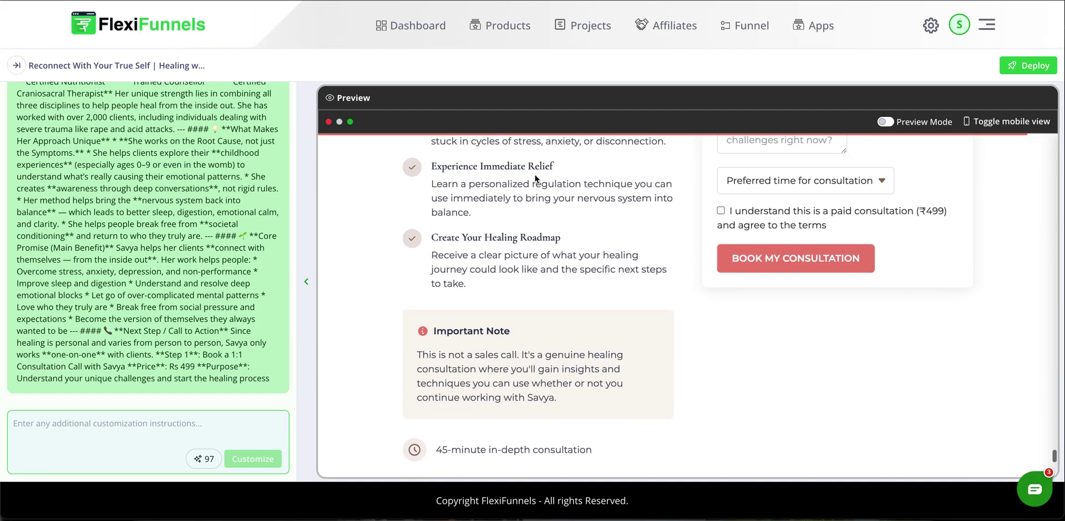
scroll(535, 175, "down", 12)
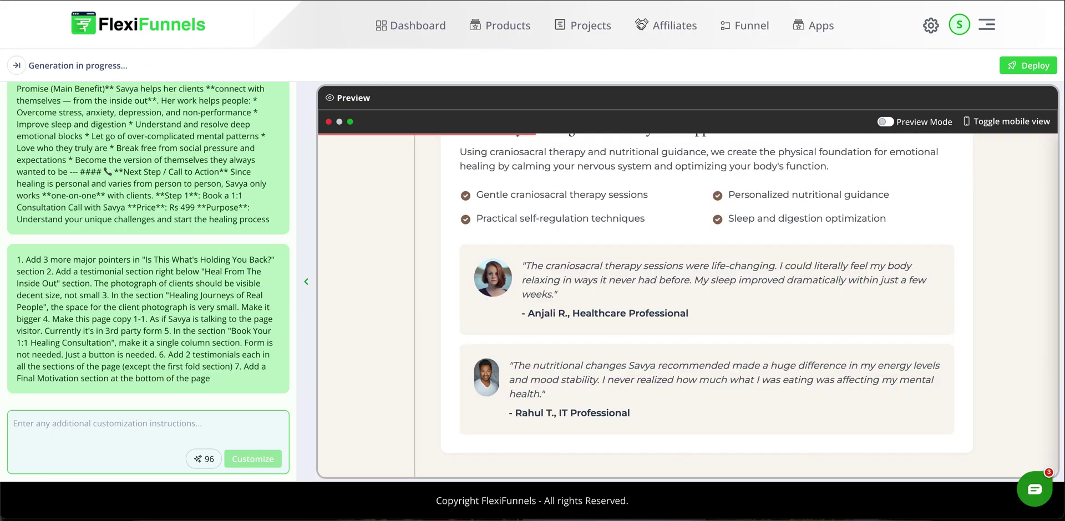
scroll(631, 328, "down", 10)
scroll(631, 333, "up", 15)
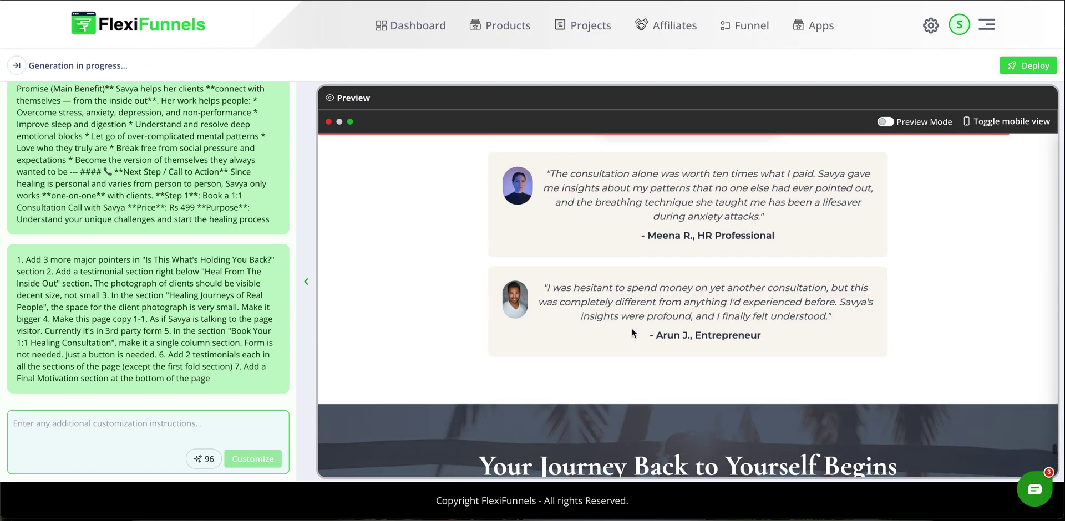
scroll(632, 333, "down", 5)
scroll(632, 331, "down", 10)
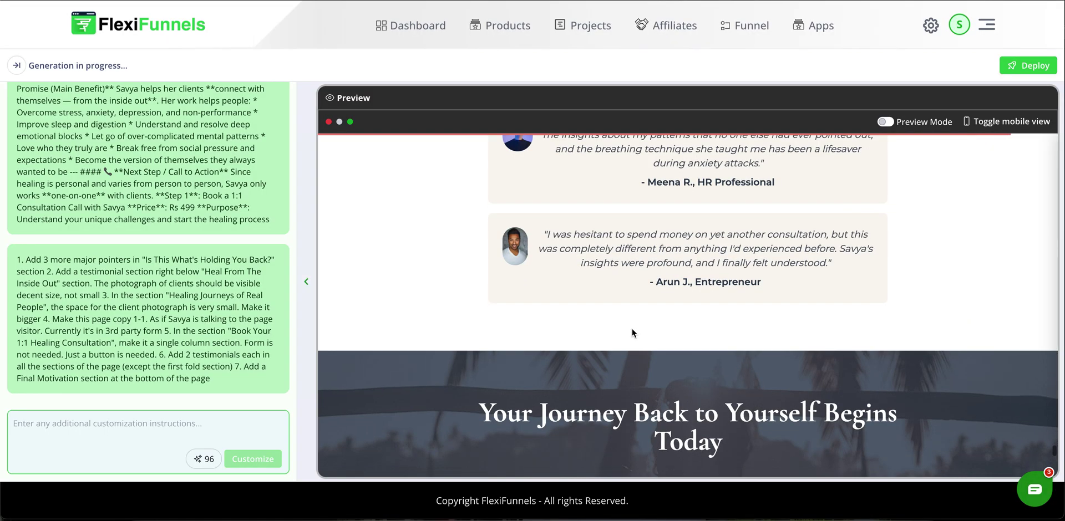
Mark the 'Your Journey Back to Yourself Begins Today' heading, then open the Little Explorers child day care page.
triple_click(595, 258)
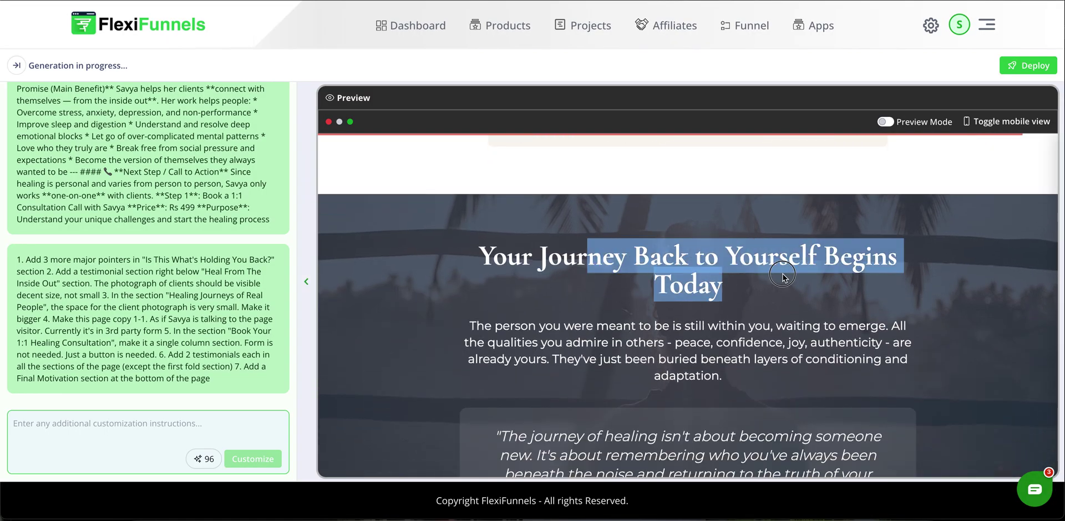
scroll(571, 355, "down", 6)
scroll(570, 355, "down", 3)
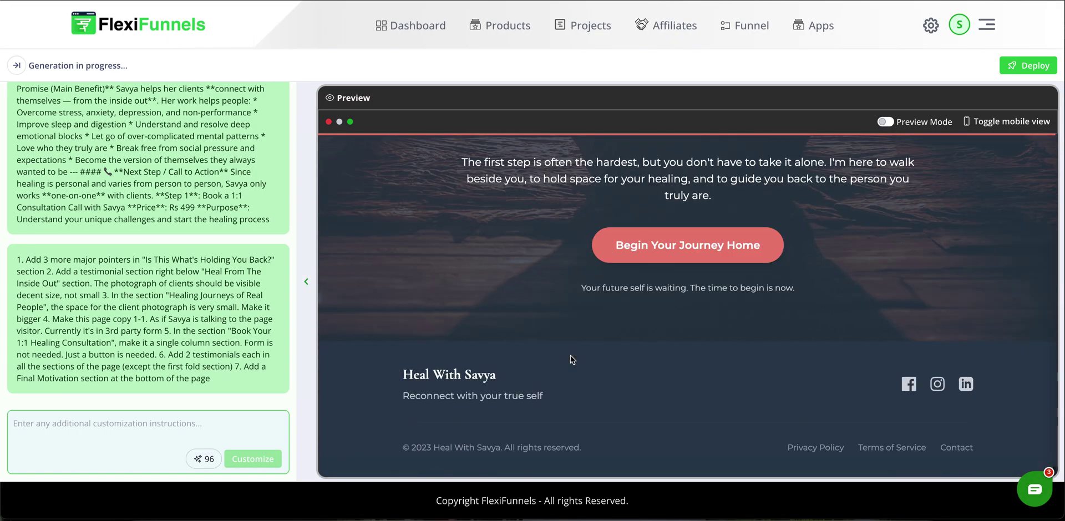
scroll(570, 355, "up", 15)
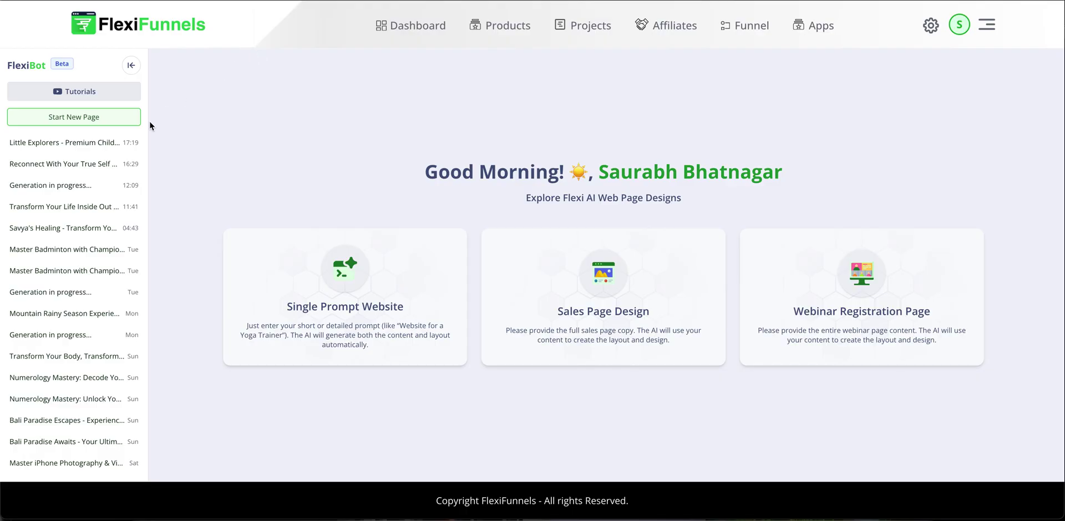
left_click(56, 144)
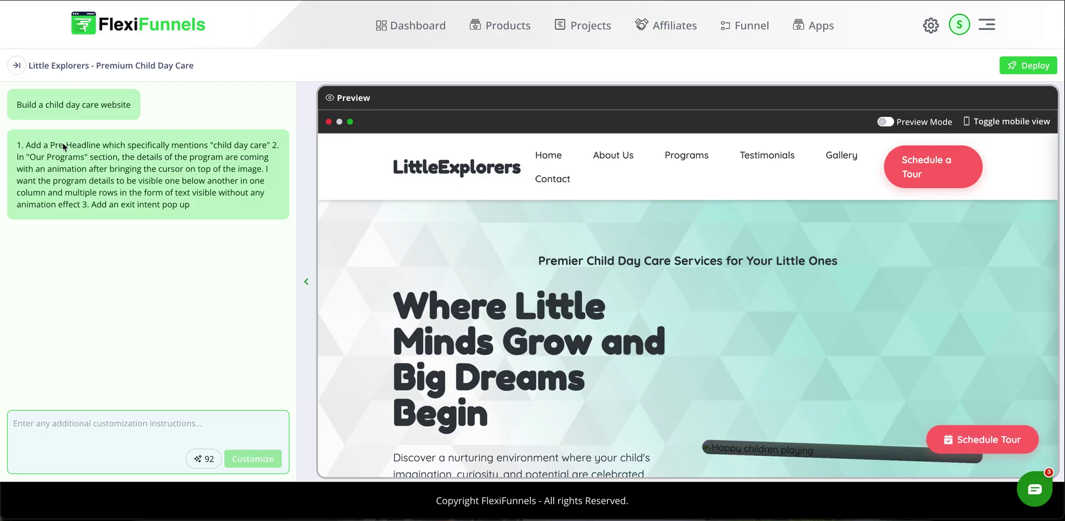
Compare the prompt's pre-headline request with the original hero headline.
left_click_drag(58, 145, 185, 148)
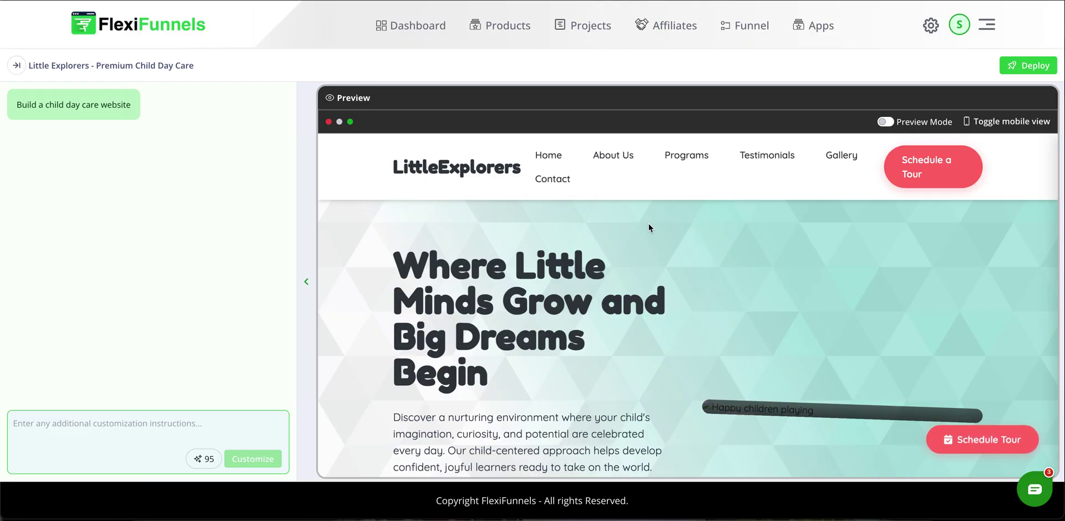
left_click_drag(472, 261, 495, 347)
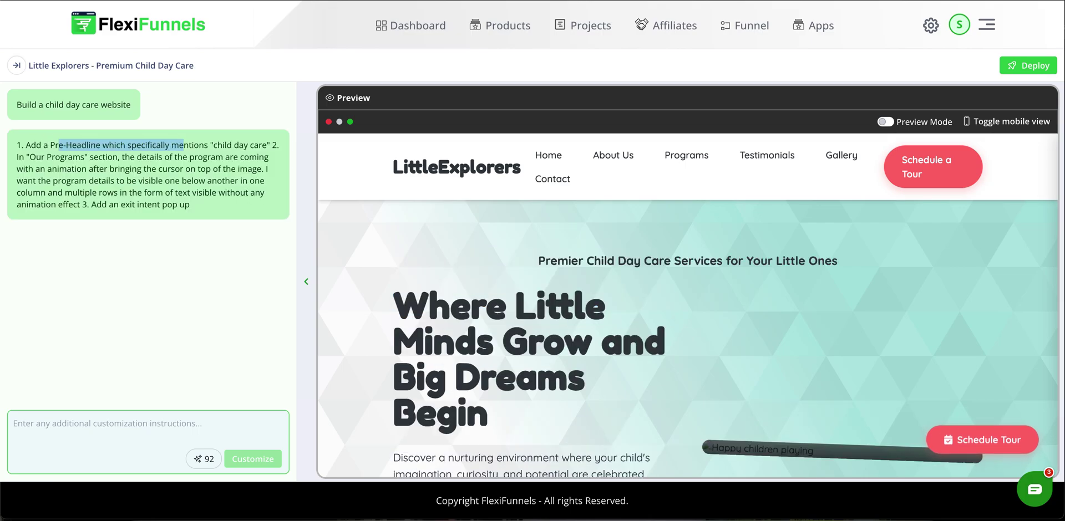
left_click(105, 146)
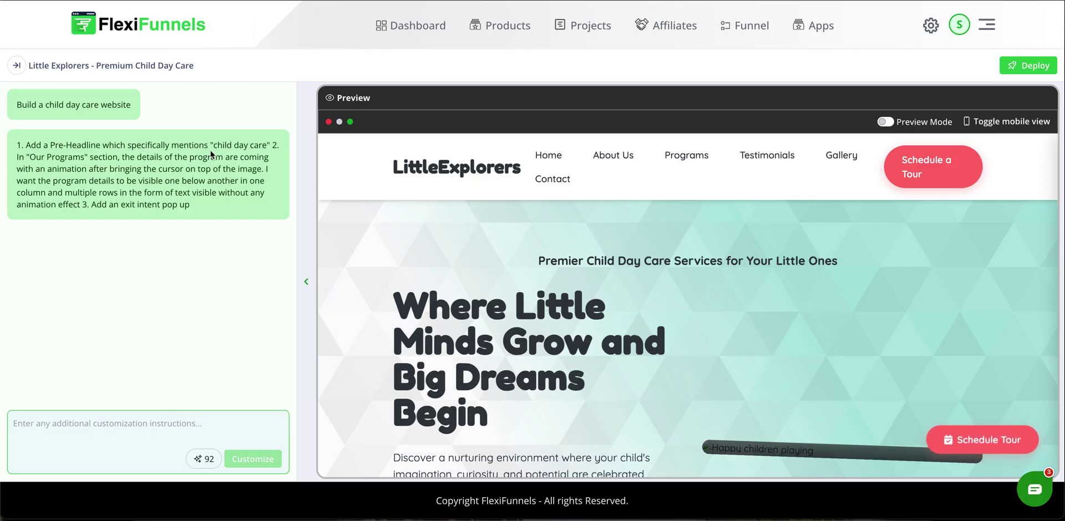
Reread the Our Programs request and switch to the original page version.
left_click_drag(20, 158, 165, 186)
left_click(176, 184)
key("F5")
scroll(537, 254, "down", 10)
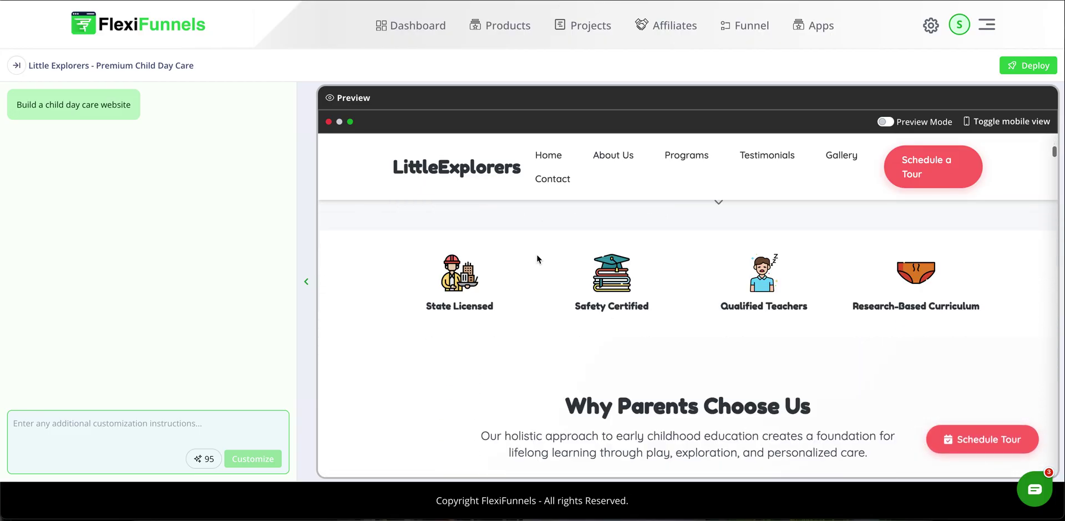
scroll(537, 254, "down", 15)
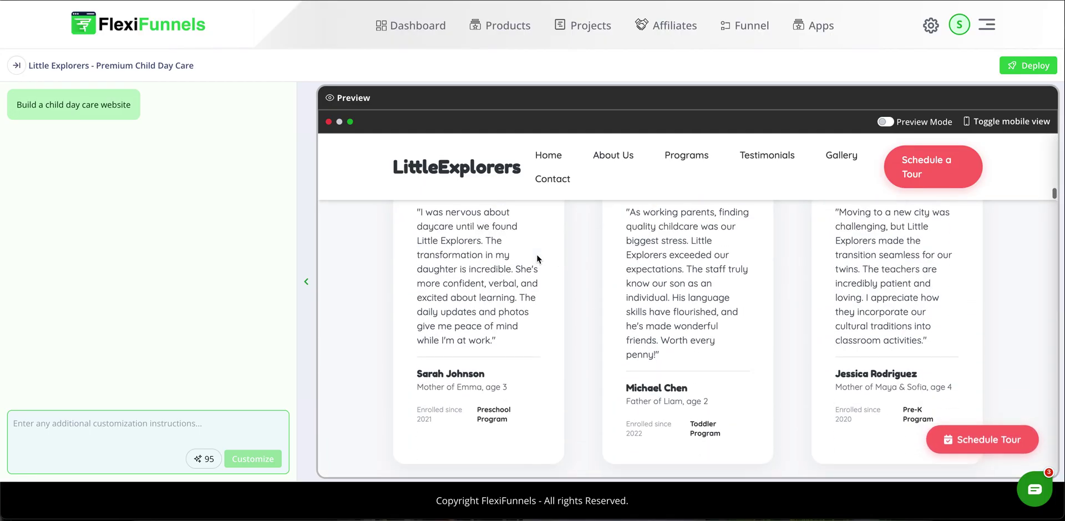
scroll(537, 257, "down", 10)
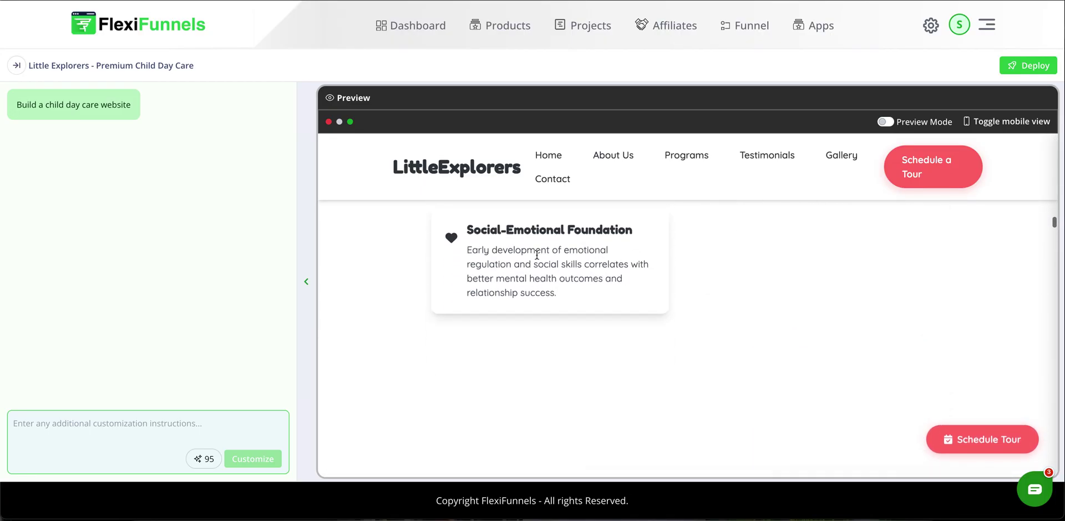
scroll(537, 255, "down", 5)
scroll(536, 255, "up", 2)
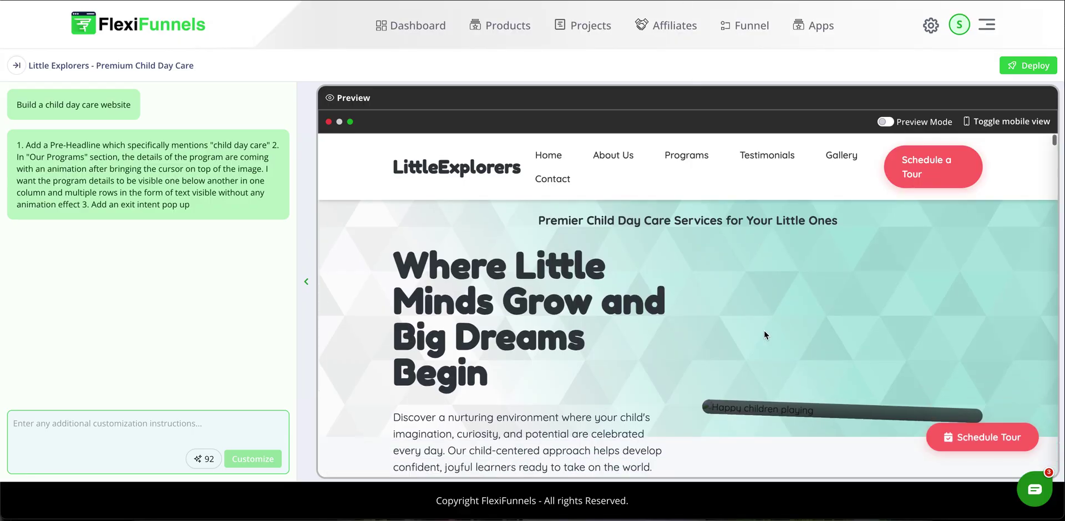
Scroll the revised preview through the Our Programs cards and their text details.
scroll(763, 333, "down", 5)
scroll(764, 333, "down", 15)
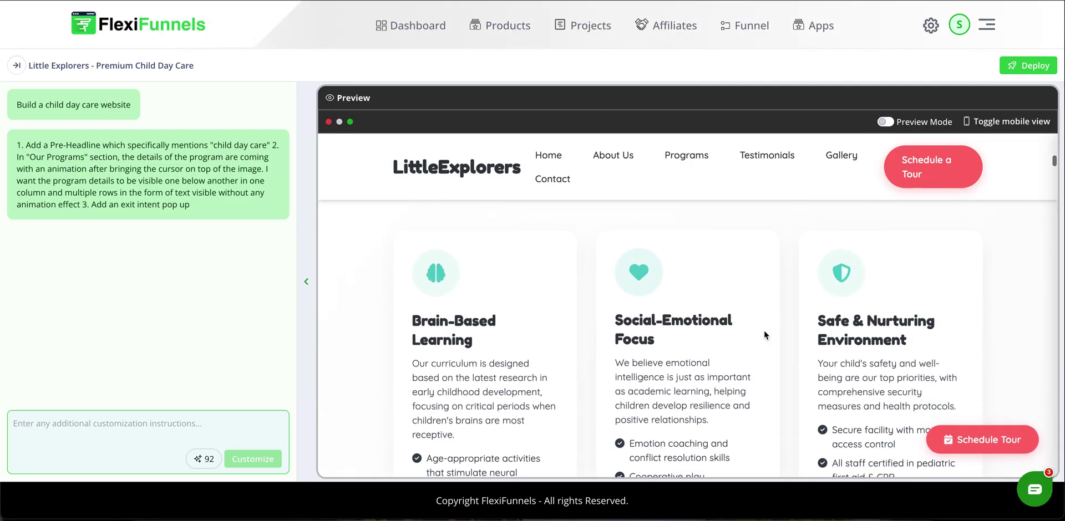
scroll(764, 331, "down", 10)
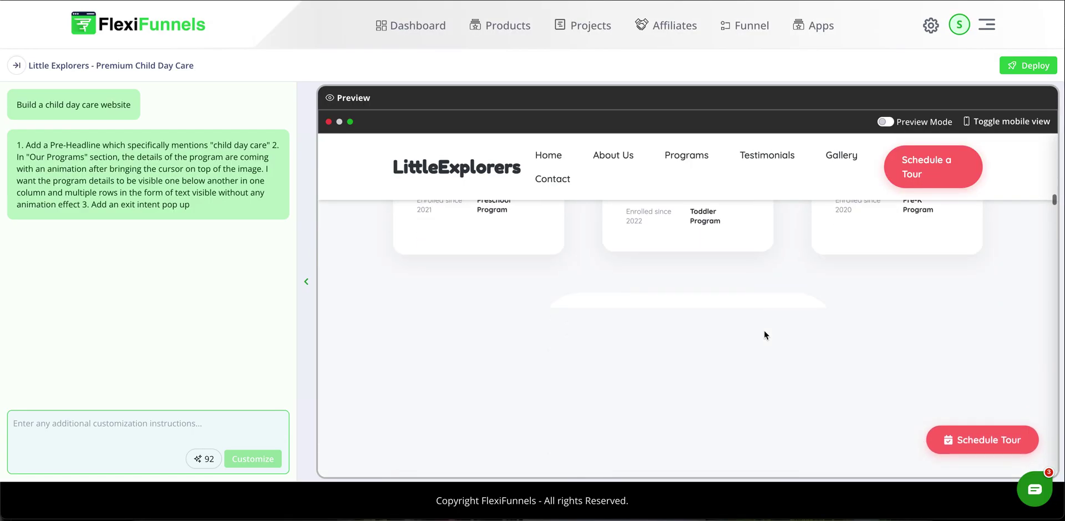
scroll(764, 330, "up", 10)
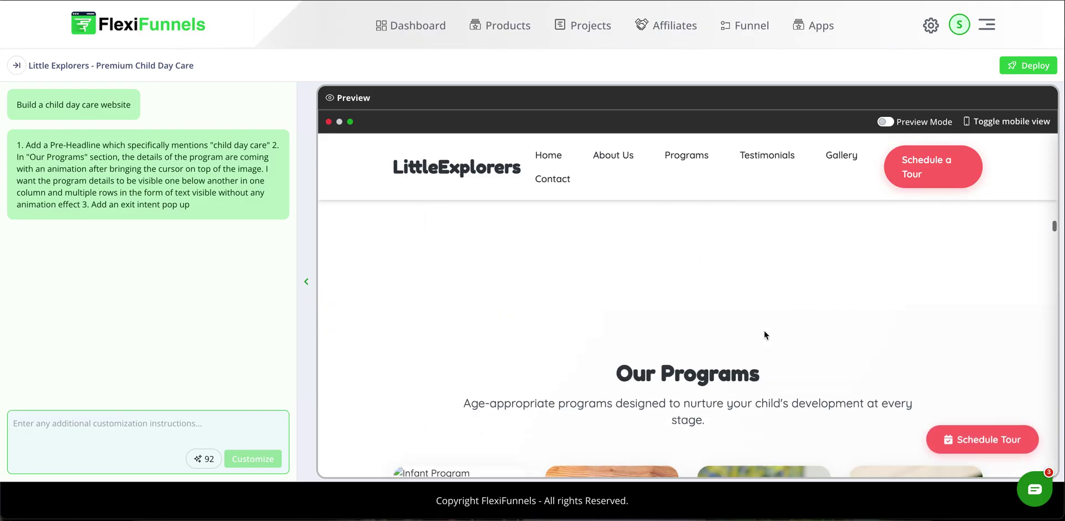
scroll(764, 331, "down", 3)
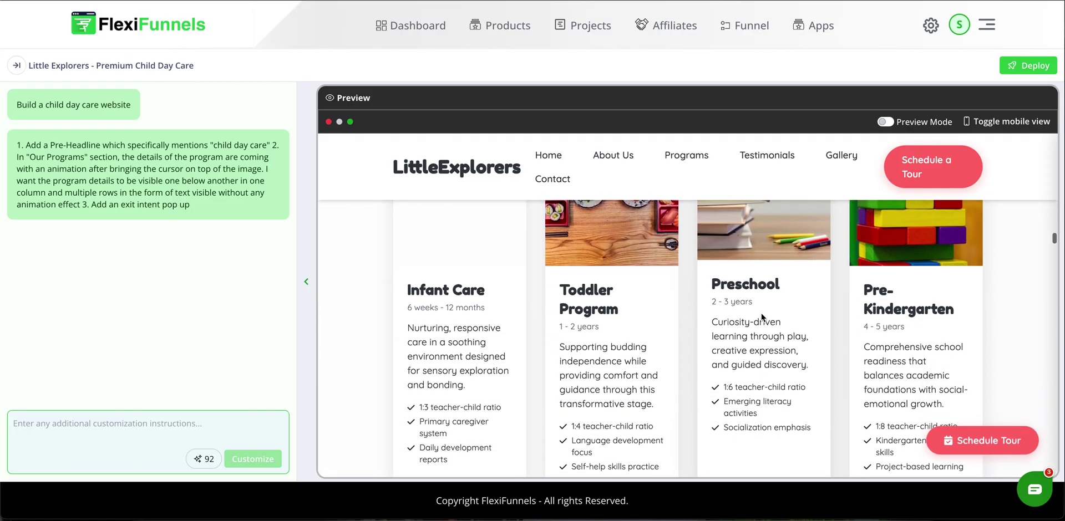
scroll(761, 314, "down", 1)
scroll(897, 318, "down", 2)
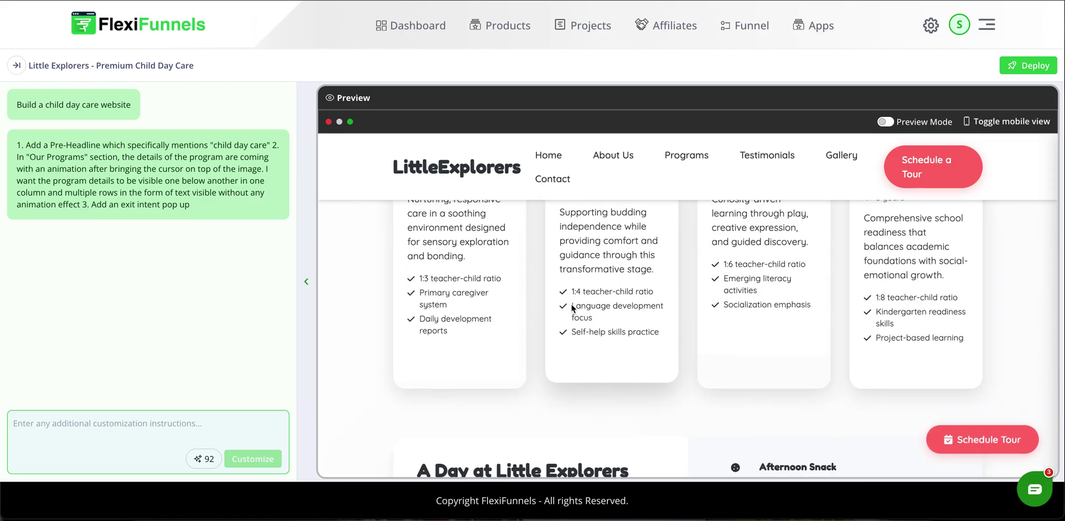
Reread the exit-intent popup request, then leave for the FlexiBot start page.
left_click_drag(96, 205, 177, 205)
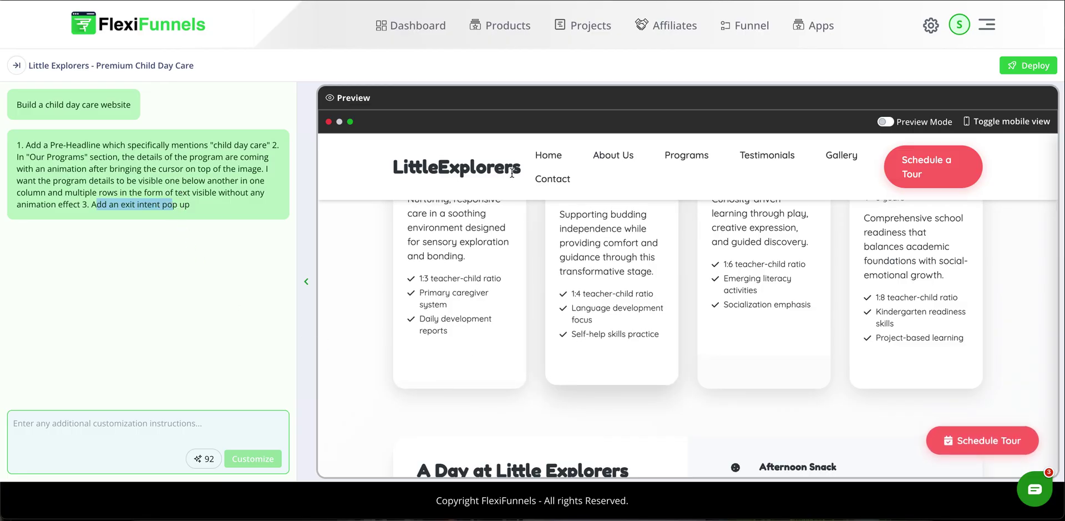
scroll(524, 161, "down", 2)
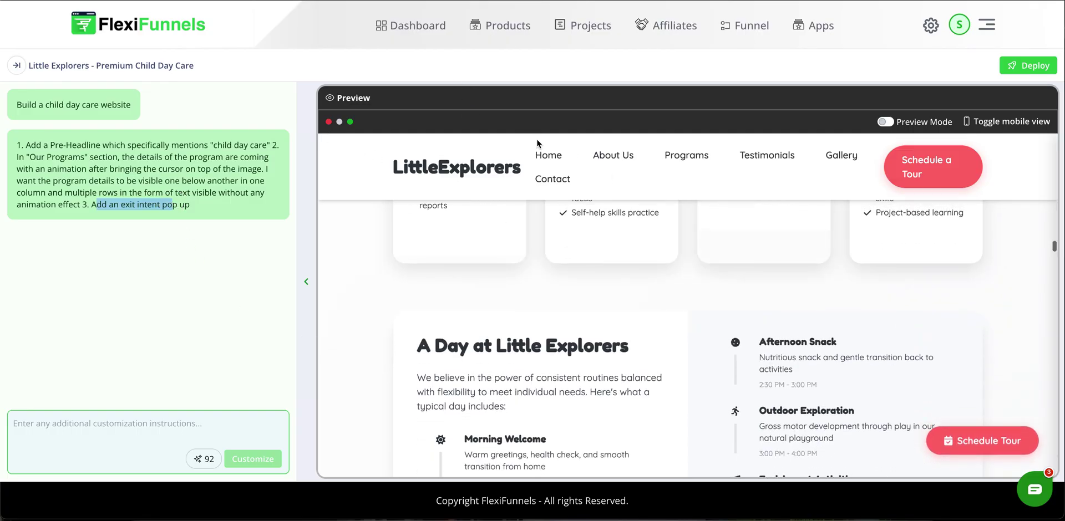
scroll(508, 241, "down", 3)
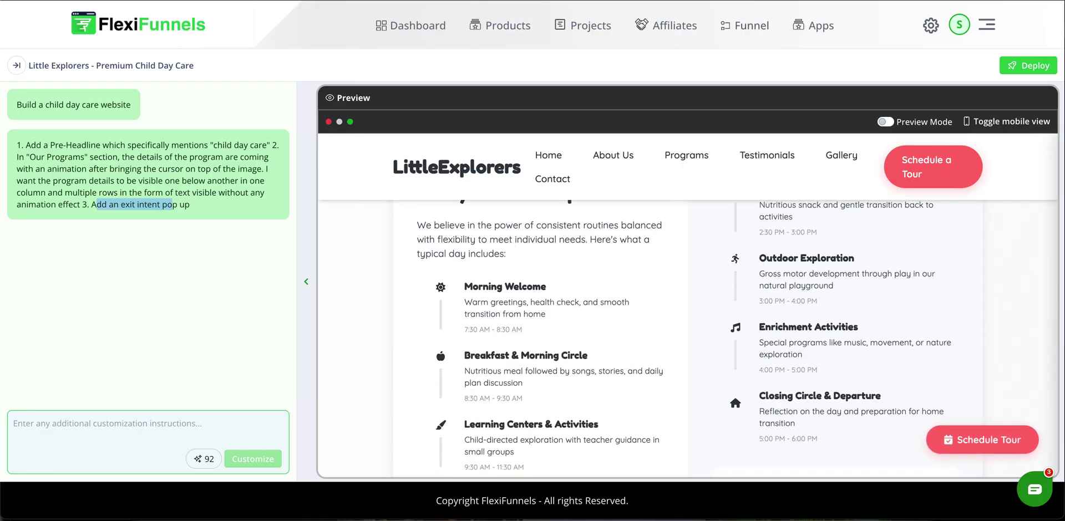
key("ctrl+t")
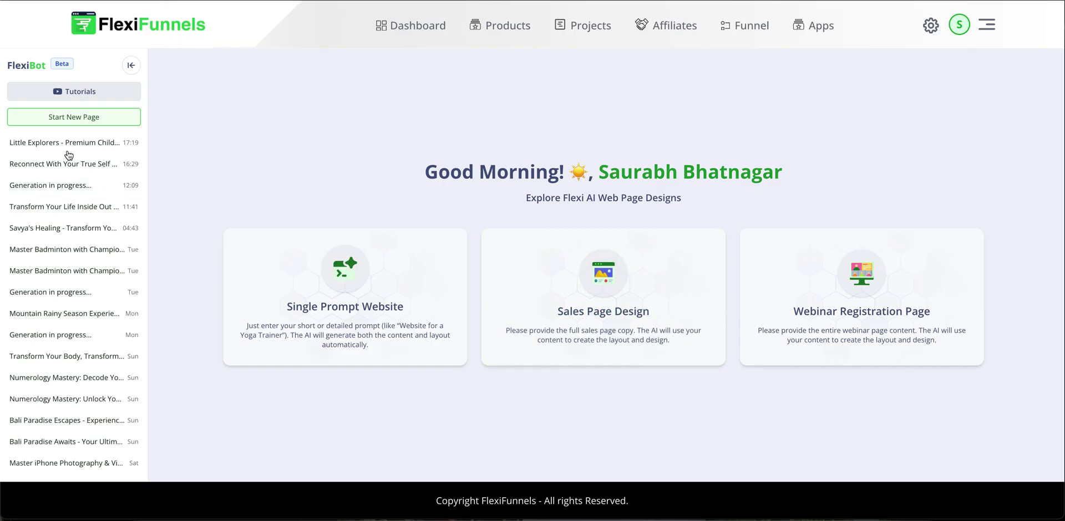
Reopen the Little Explorers - Premium Child Day Care project and scroll its revised preview down and back.
left_click(65, 144)
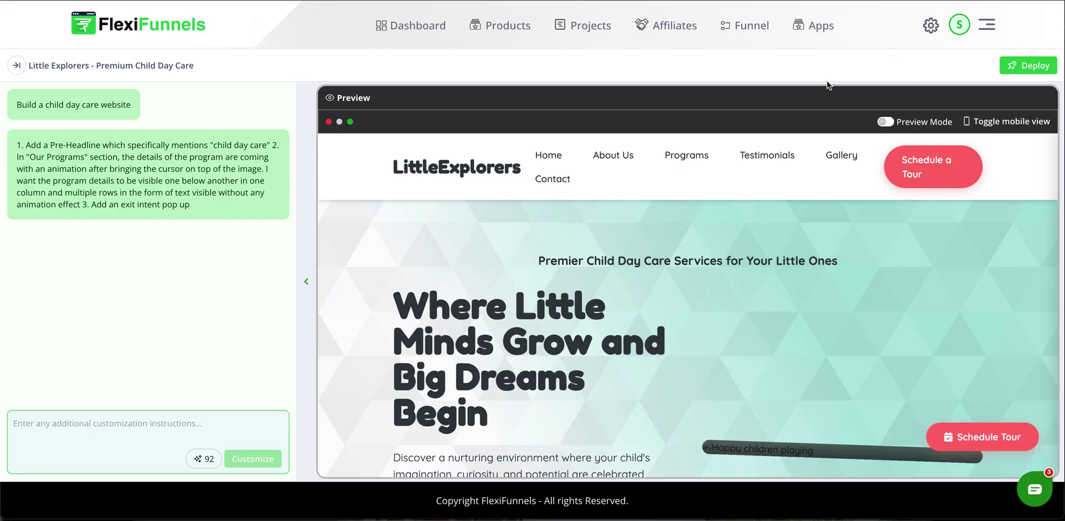
scroll(590, 187, "down", 4)
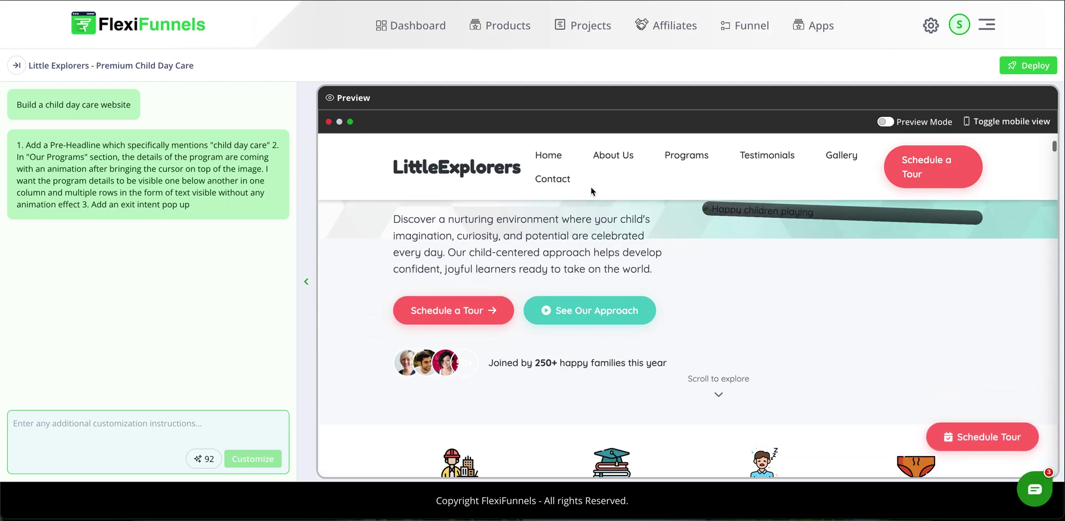
scroll(699, 282, "down", 4)
scroll(710, 291, "up", 8)
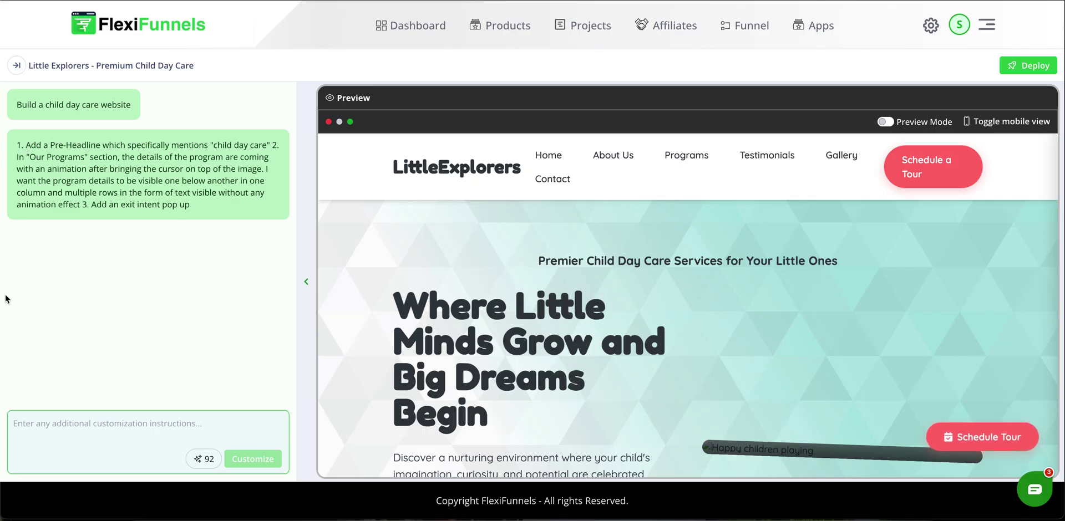
left_click(69, 432)
type("1. ABC ")
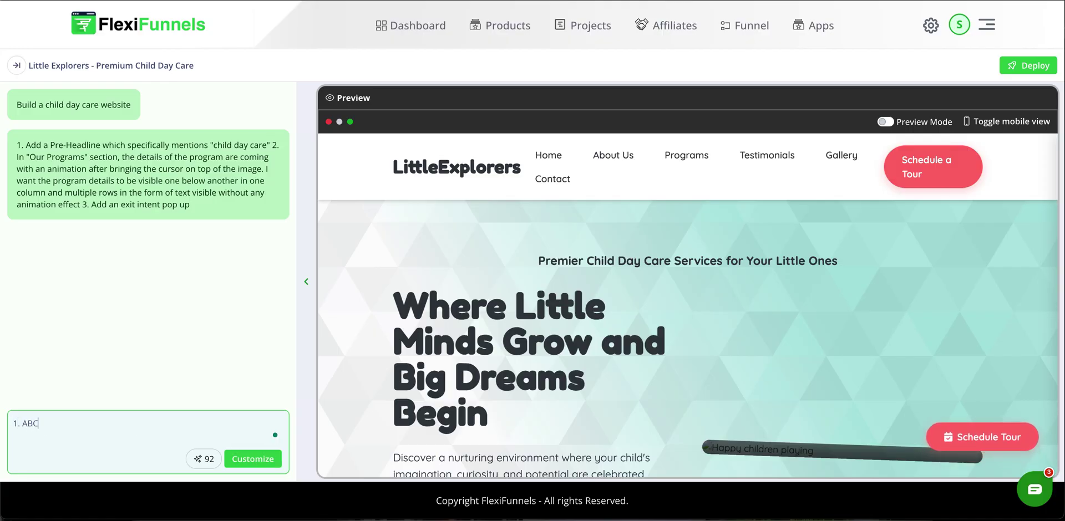
type("2. XYZ")
key("Return")
type("3. NKMLK")
key("Return")
type("4. HHJBJK")
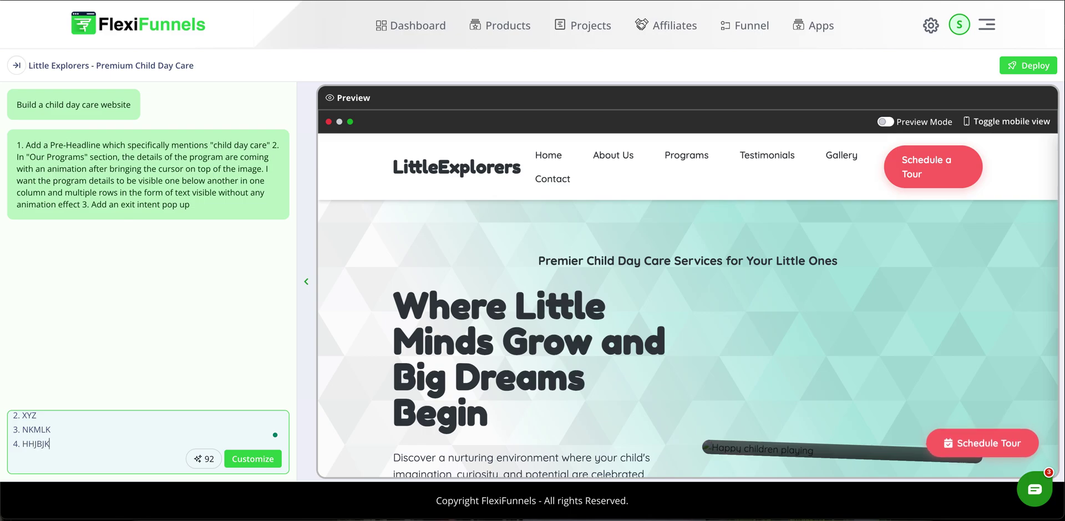
left_click(243, 456)
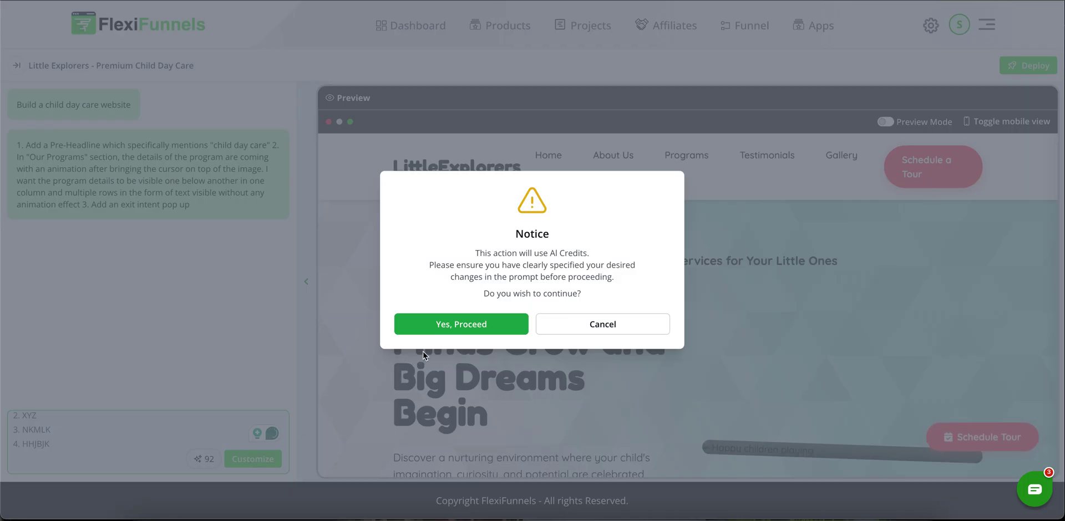
left_click(603, 330)
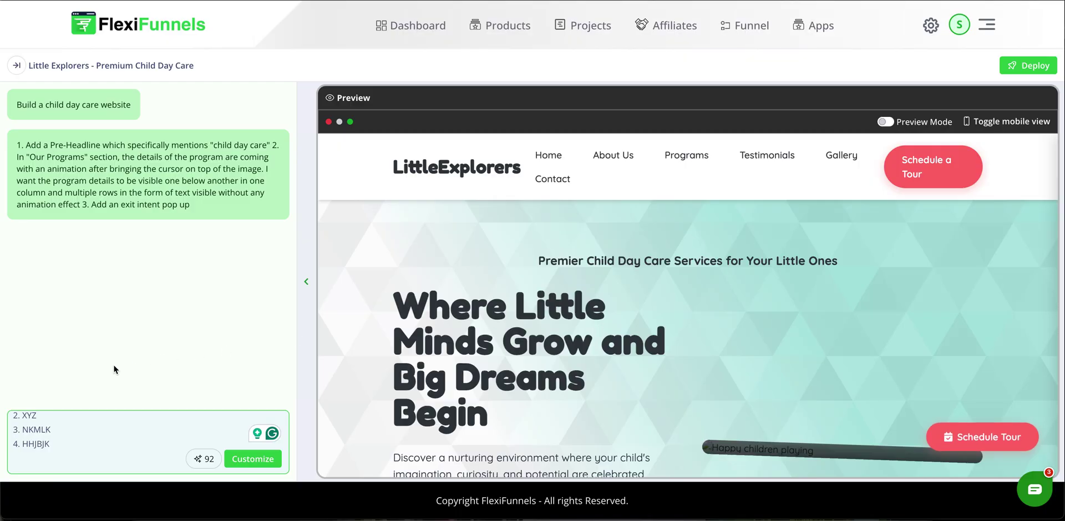
key("BackSpace")
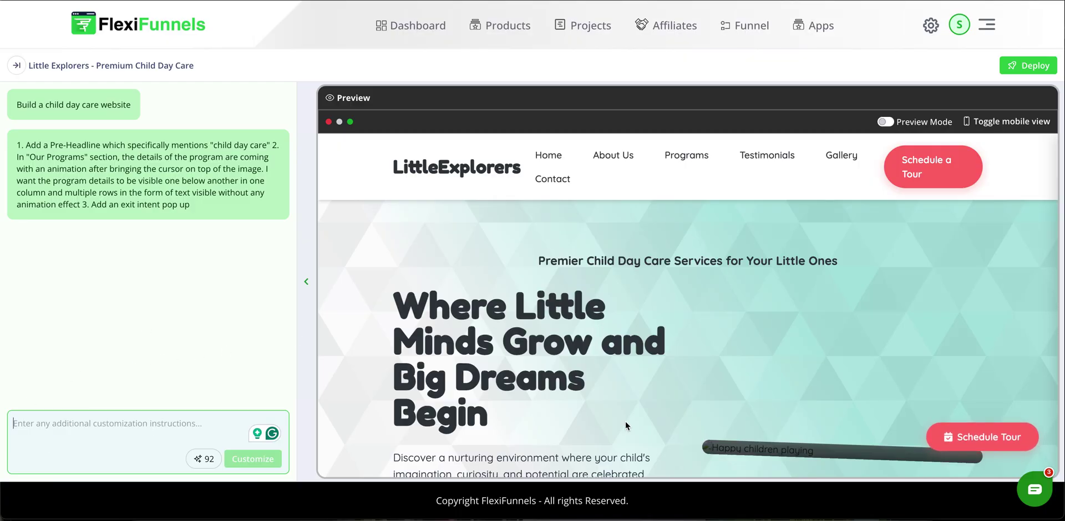